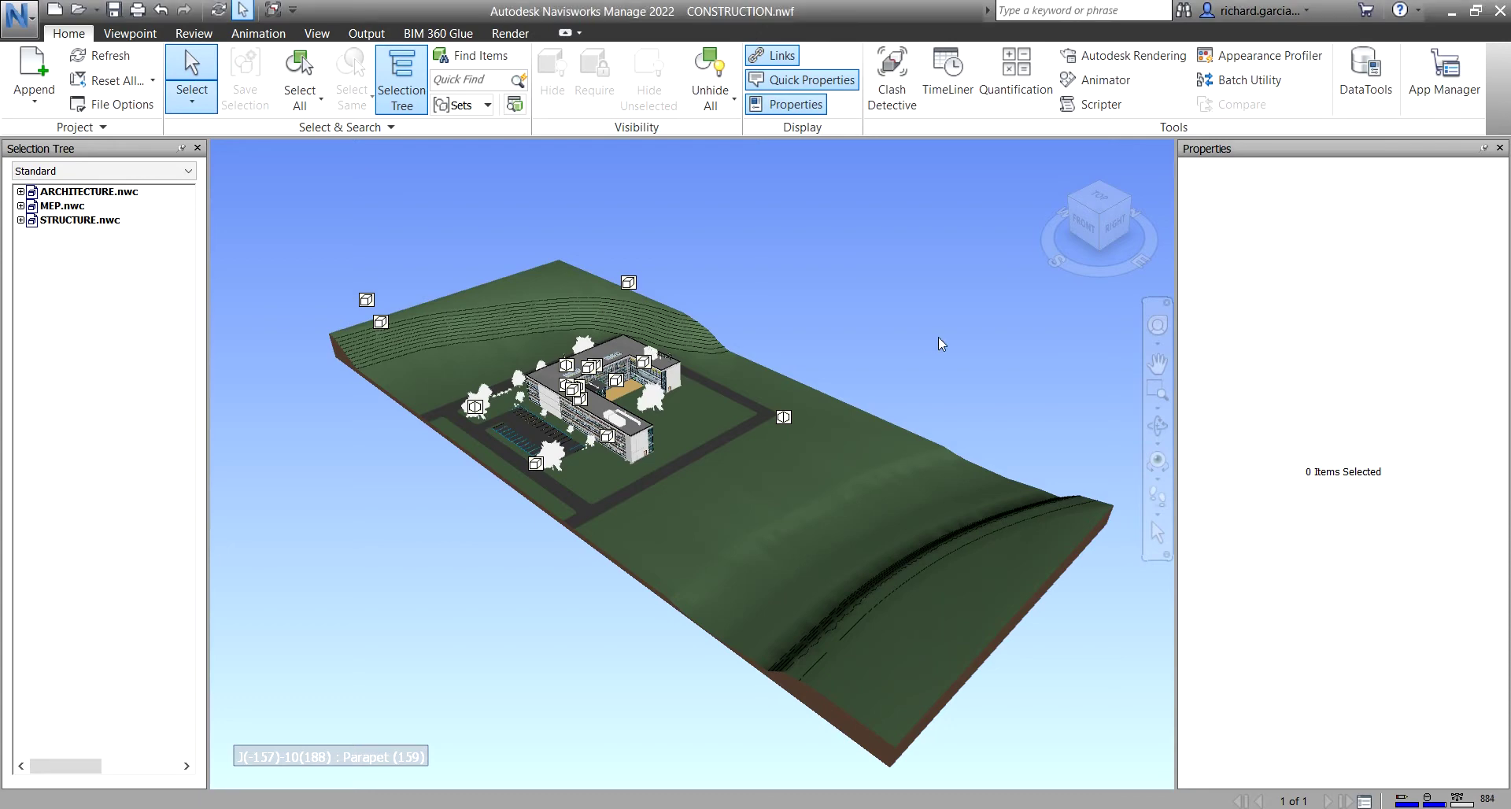
- Hide the link markers and reopen the docked Properties panel from the Home tab Display panel
click(773, 56)
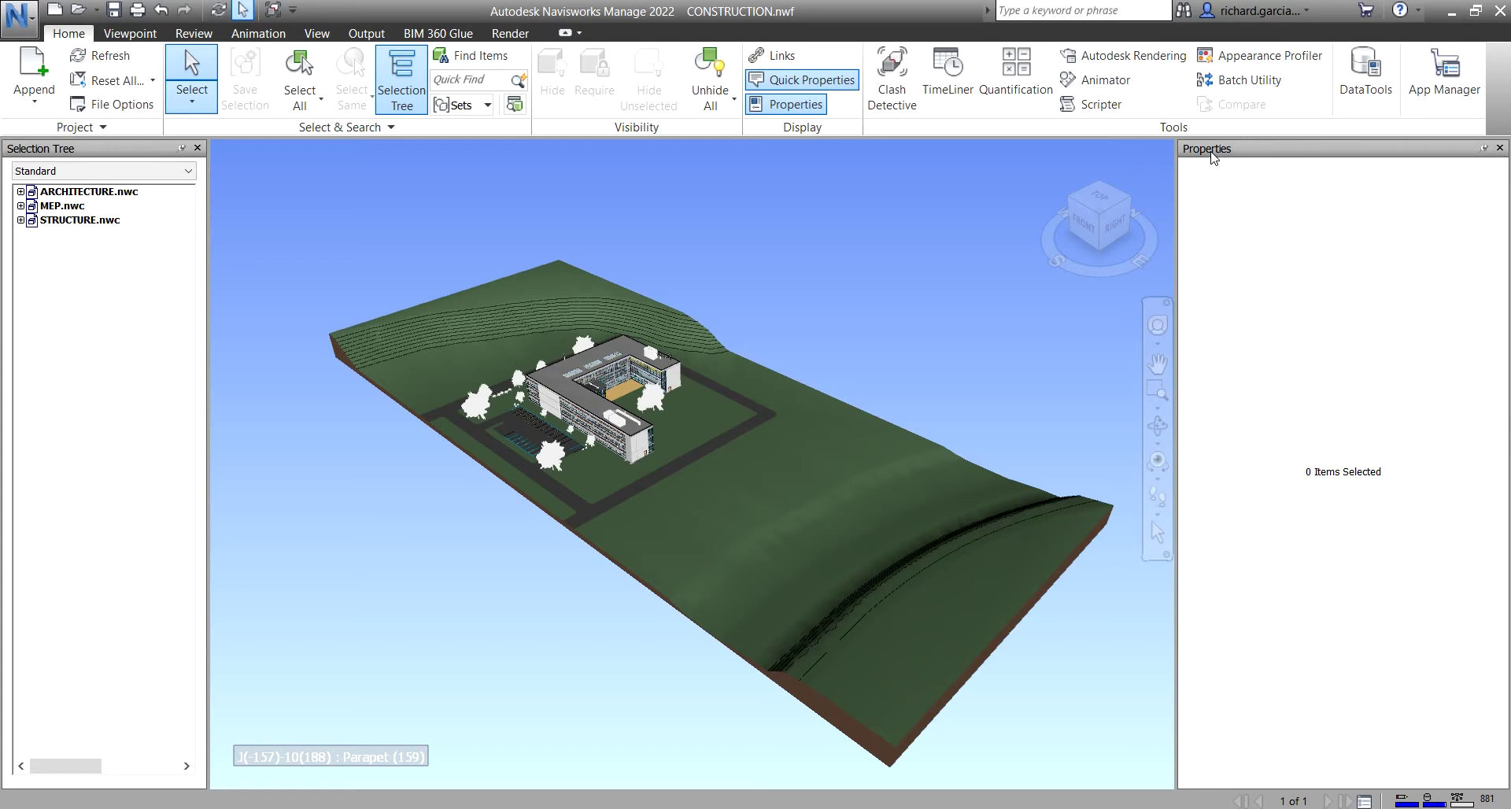
click(1500, 148)
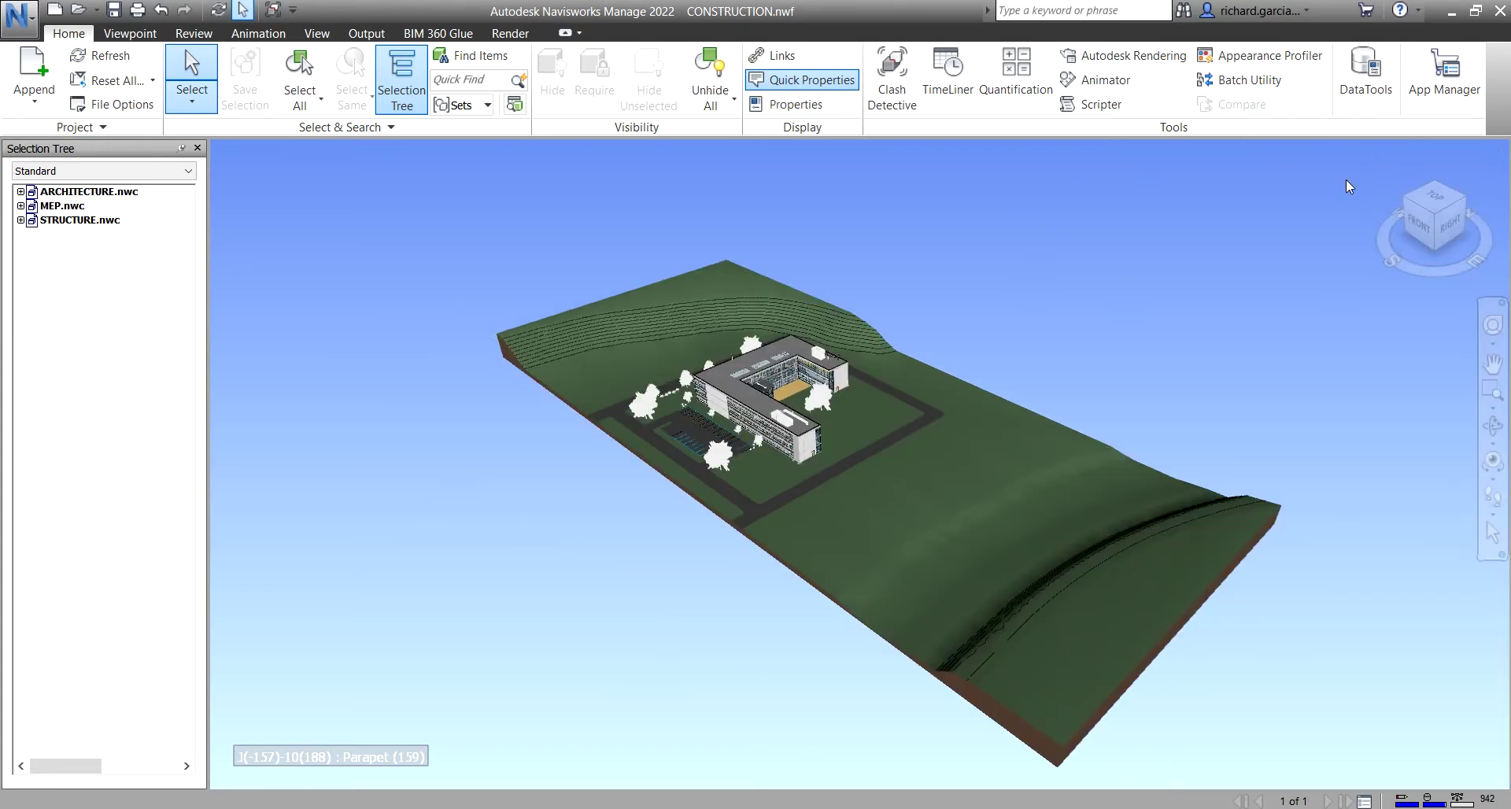
click(75, 36)
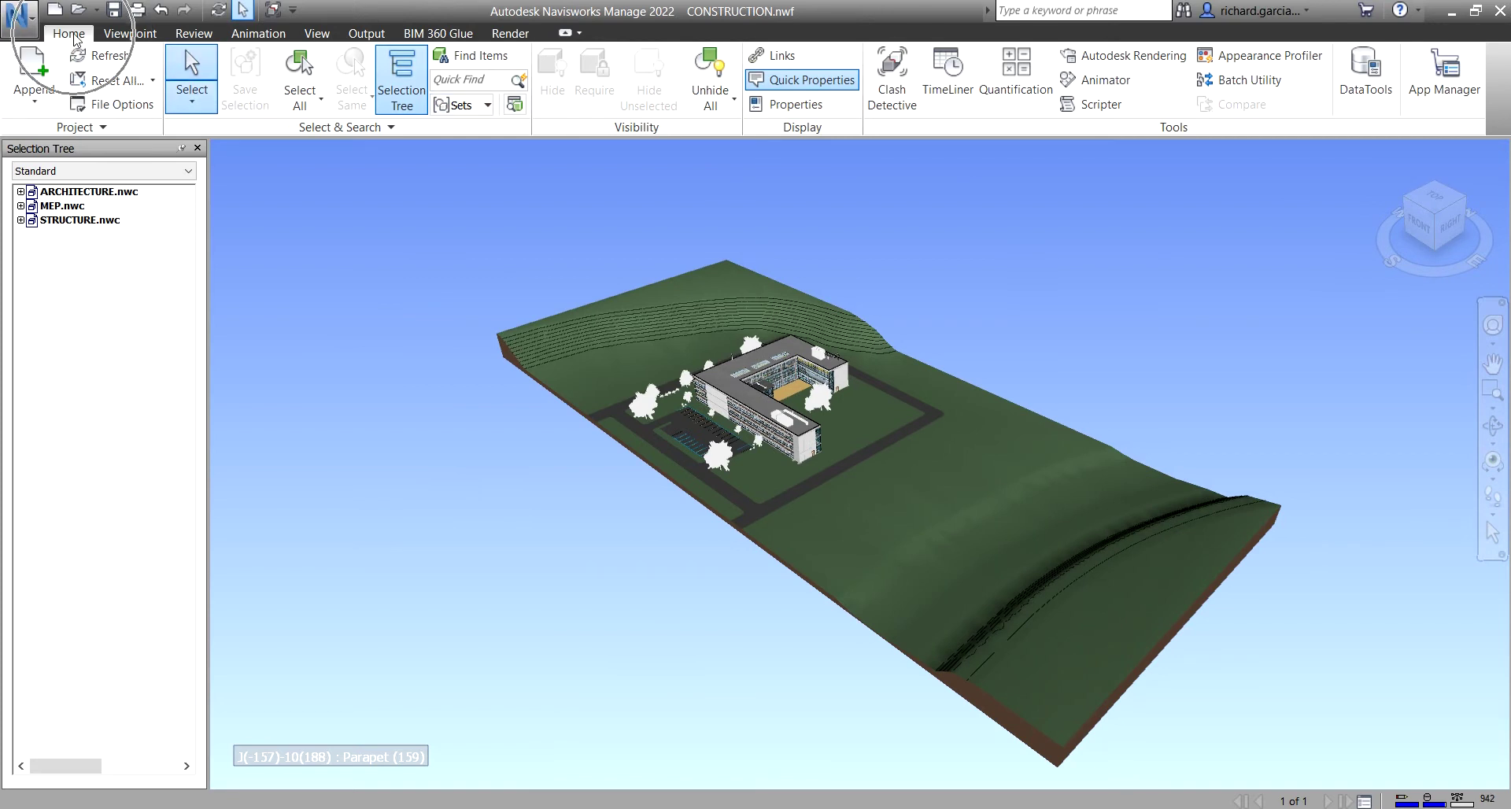
click(799, 133)
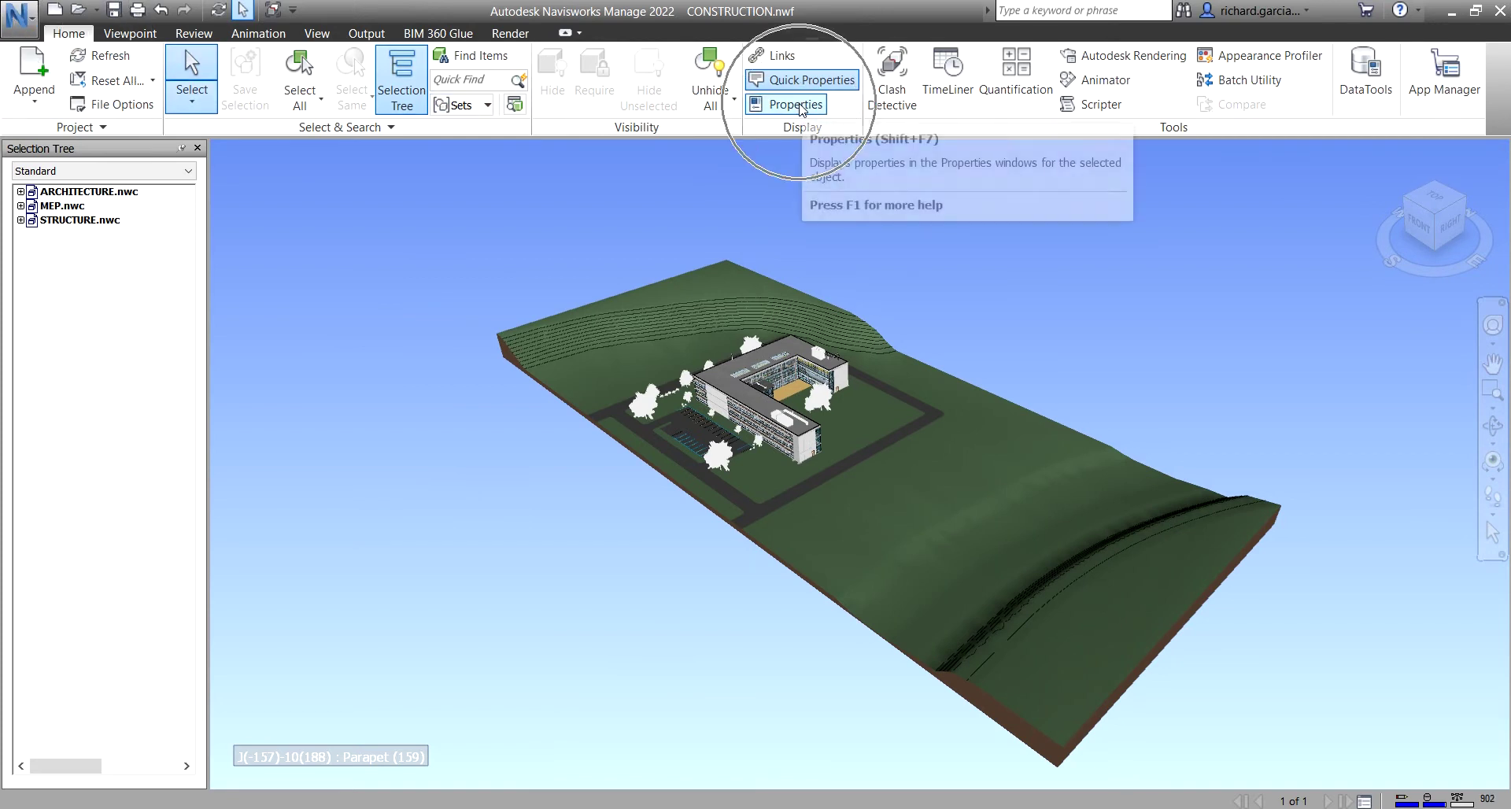
click(800, 105)
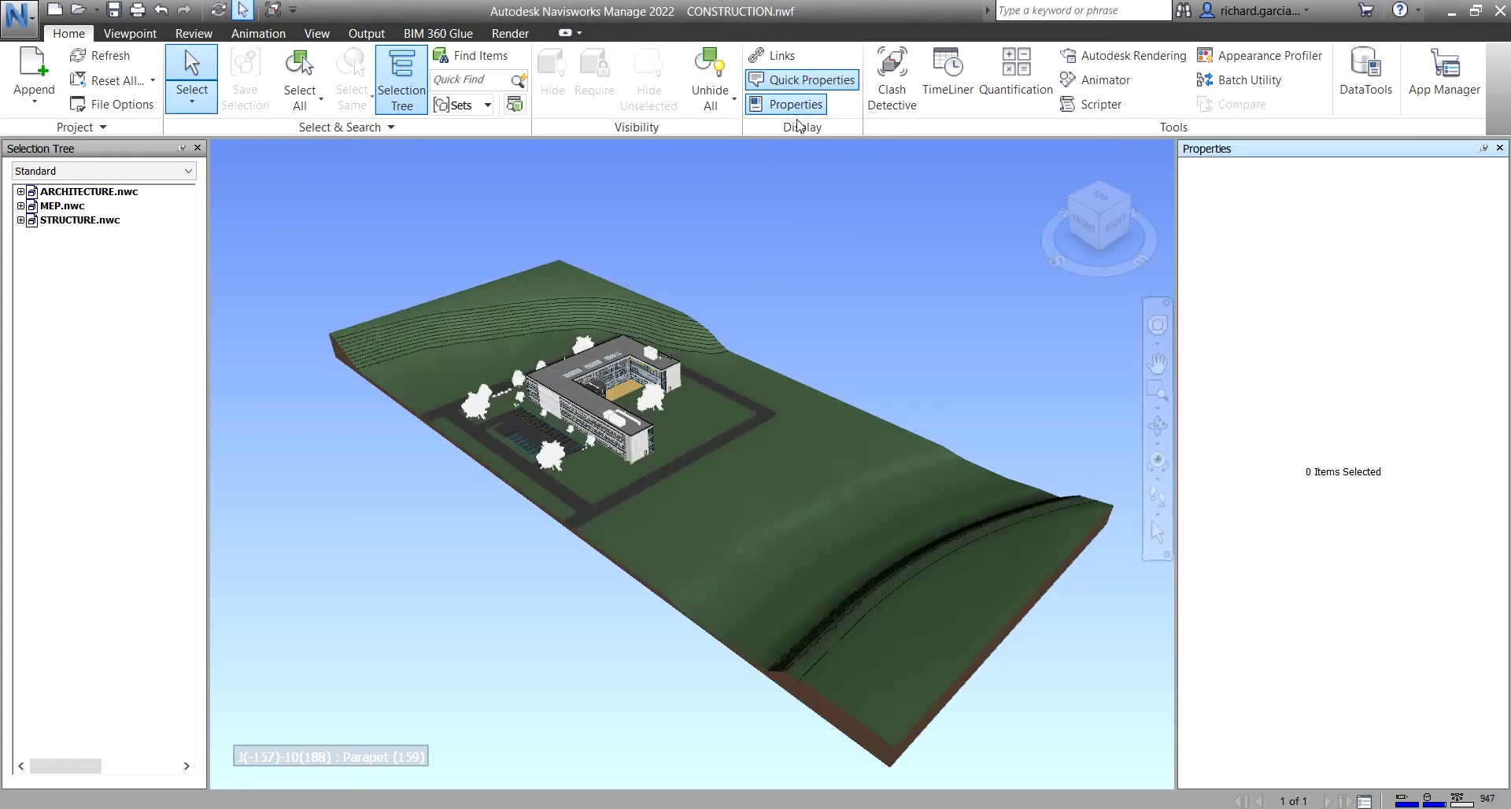
- Zoom in on the building roof to bring the rooftop units into close view
scroll(618, 424, up, 4)
scroll(618, 425, up, 2)
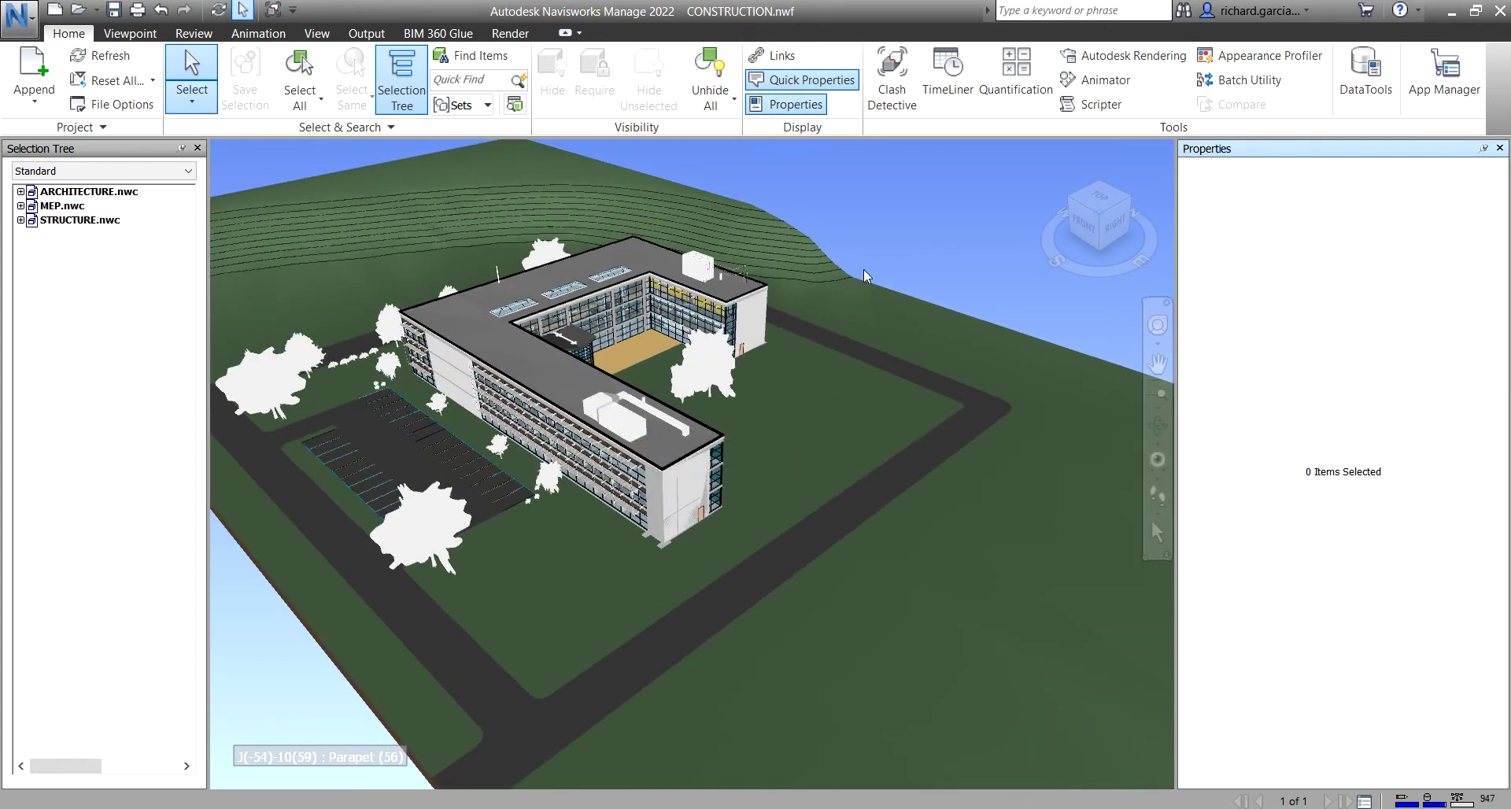
scroll(640, 382, up, 3)
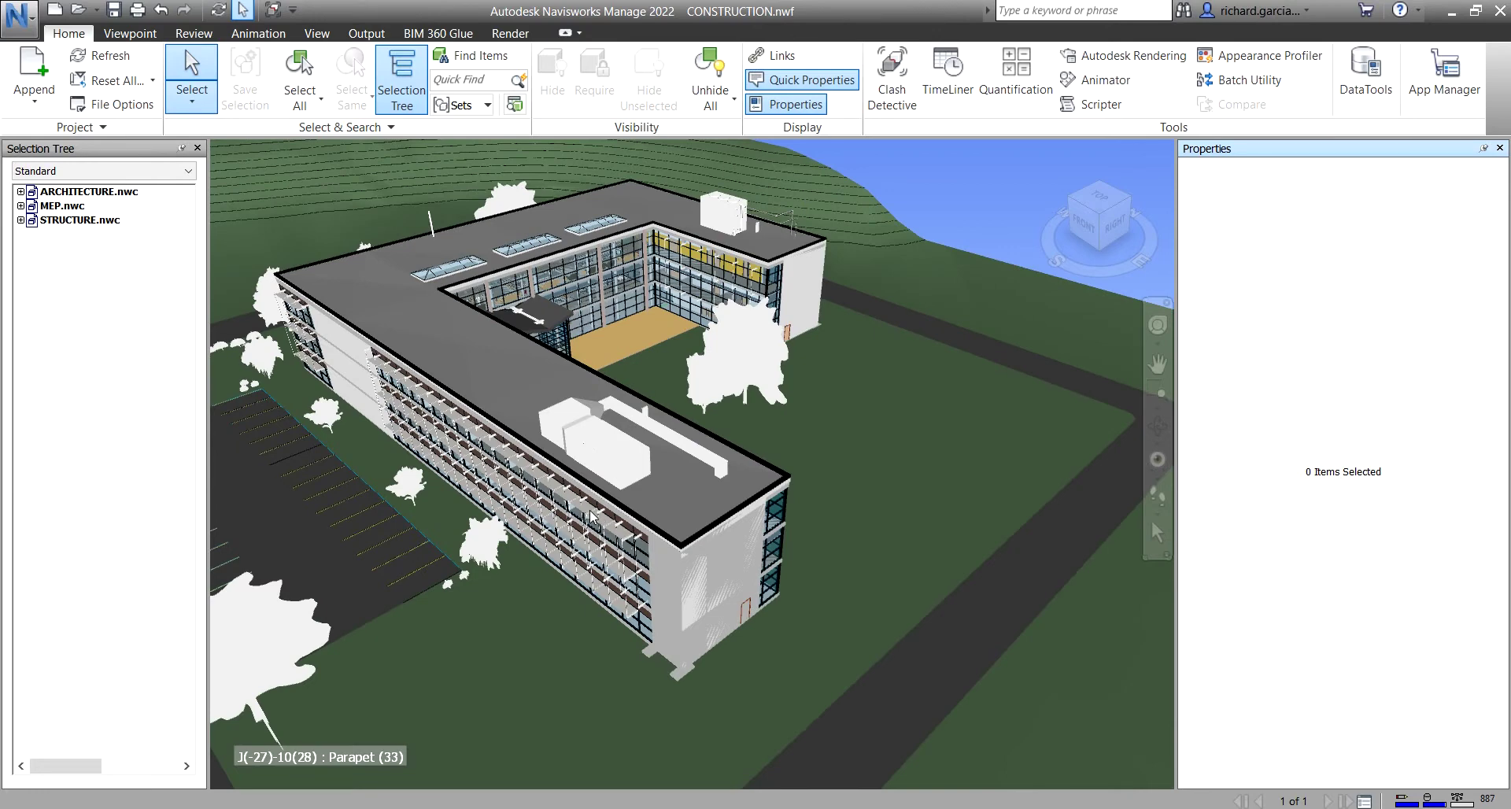
scroll(629, 440, up, 2)
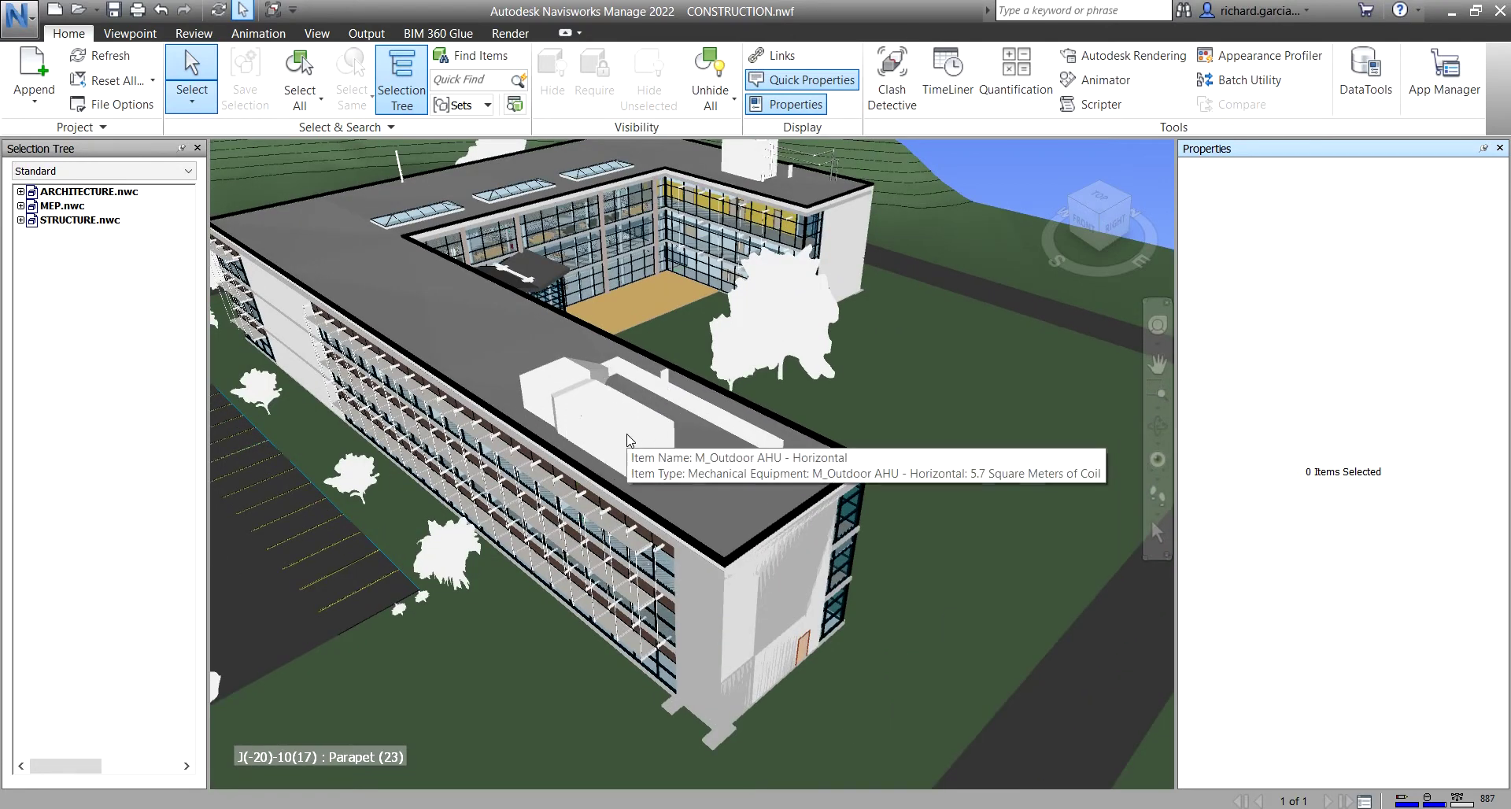
- Select the rooftop Outdoor AHU and browse its Element ID, Element, Roof Level and Phase Created tabs
click(629, 440)
click(627, 433)
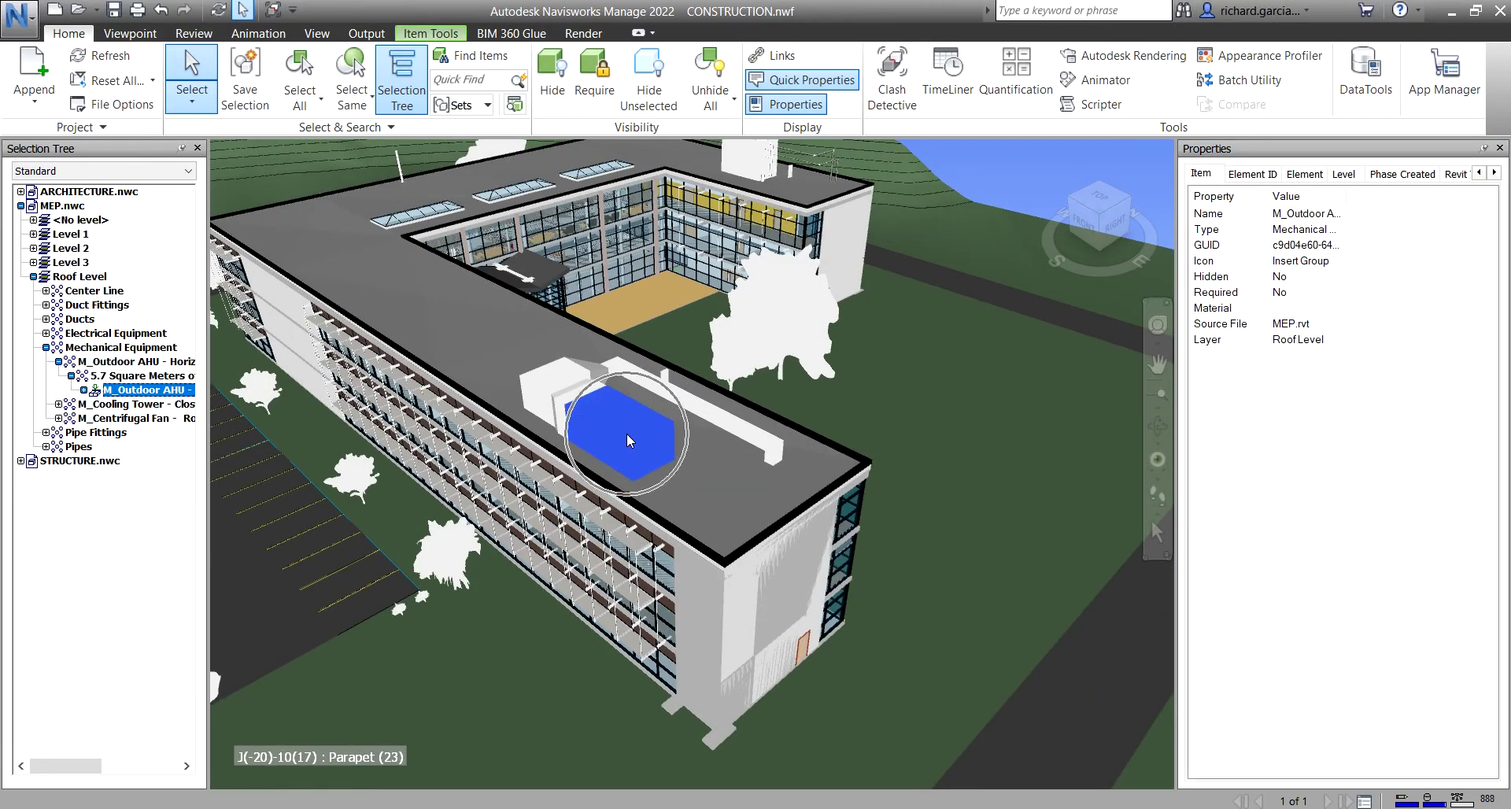
click(1206, 151)
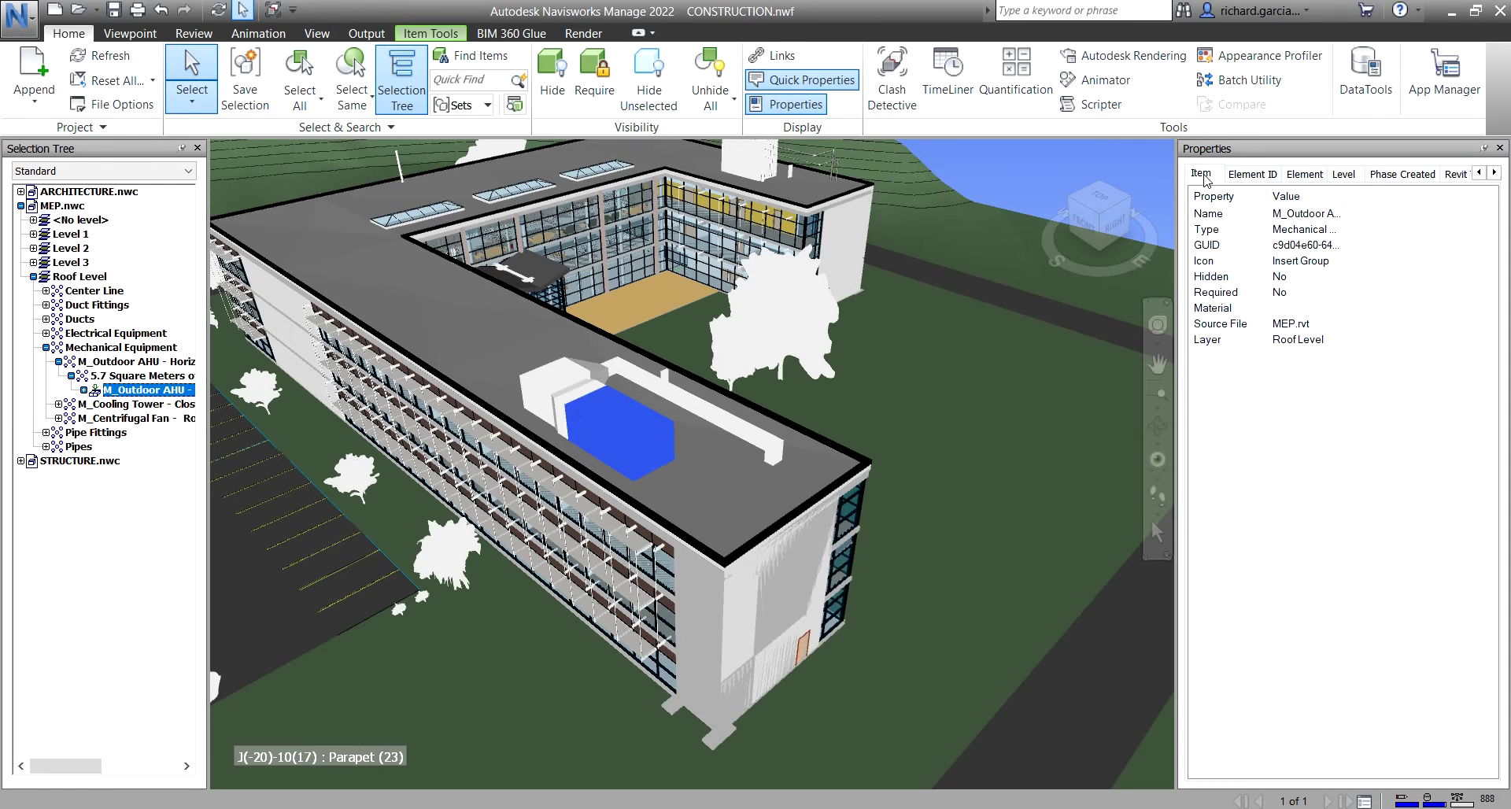
click(1258, 178)
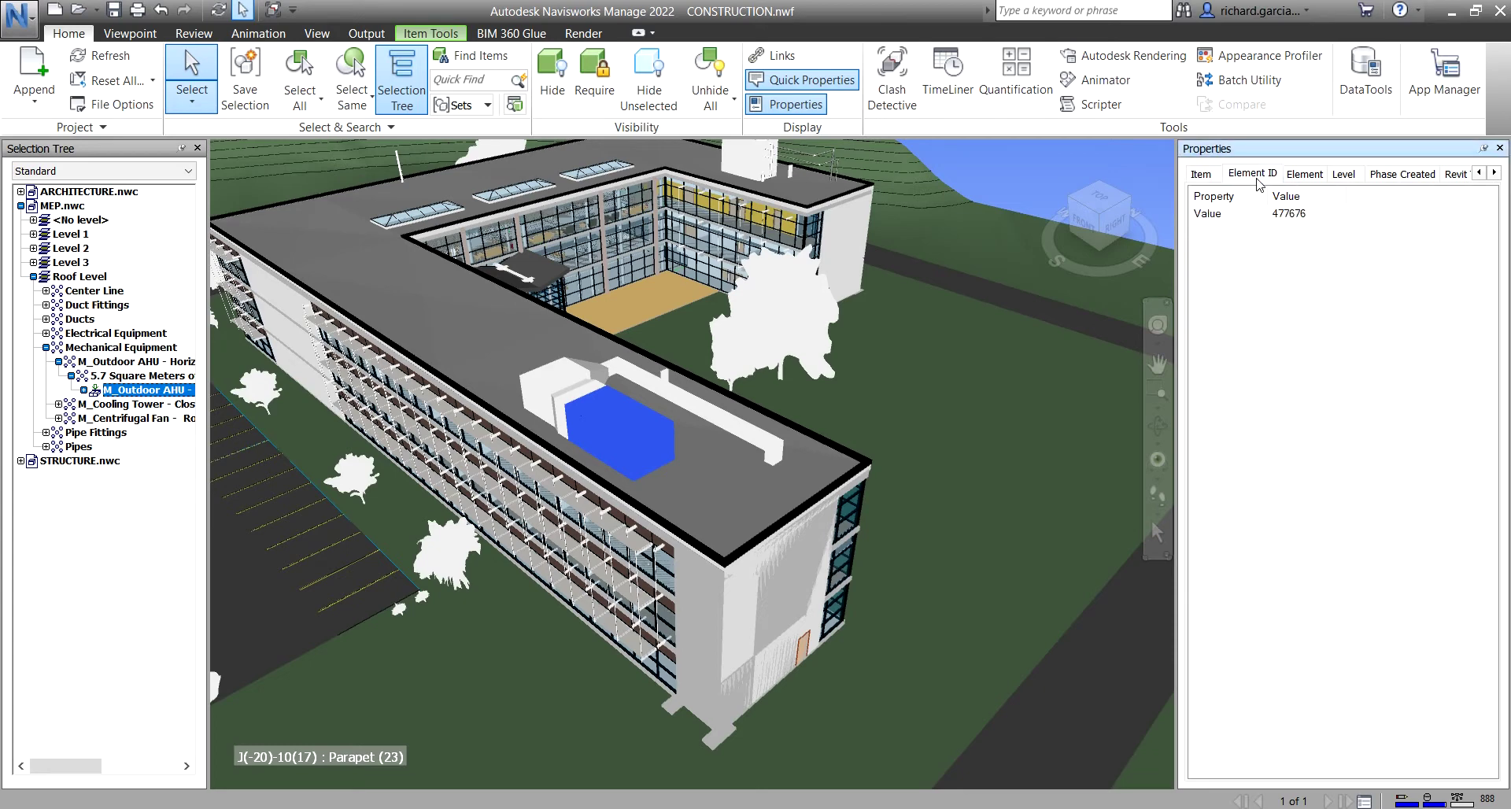
click(1304, 179)
click(1352, 179)
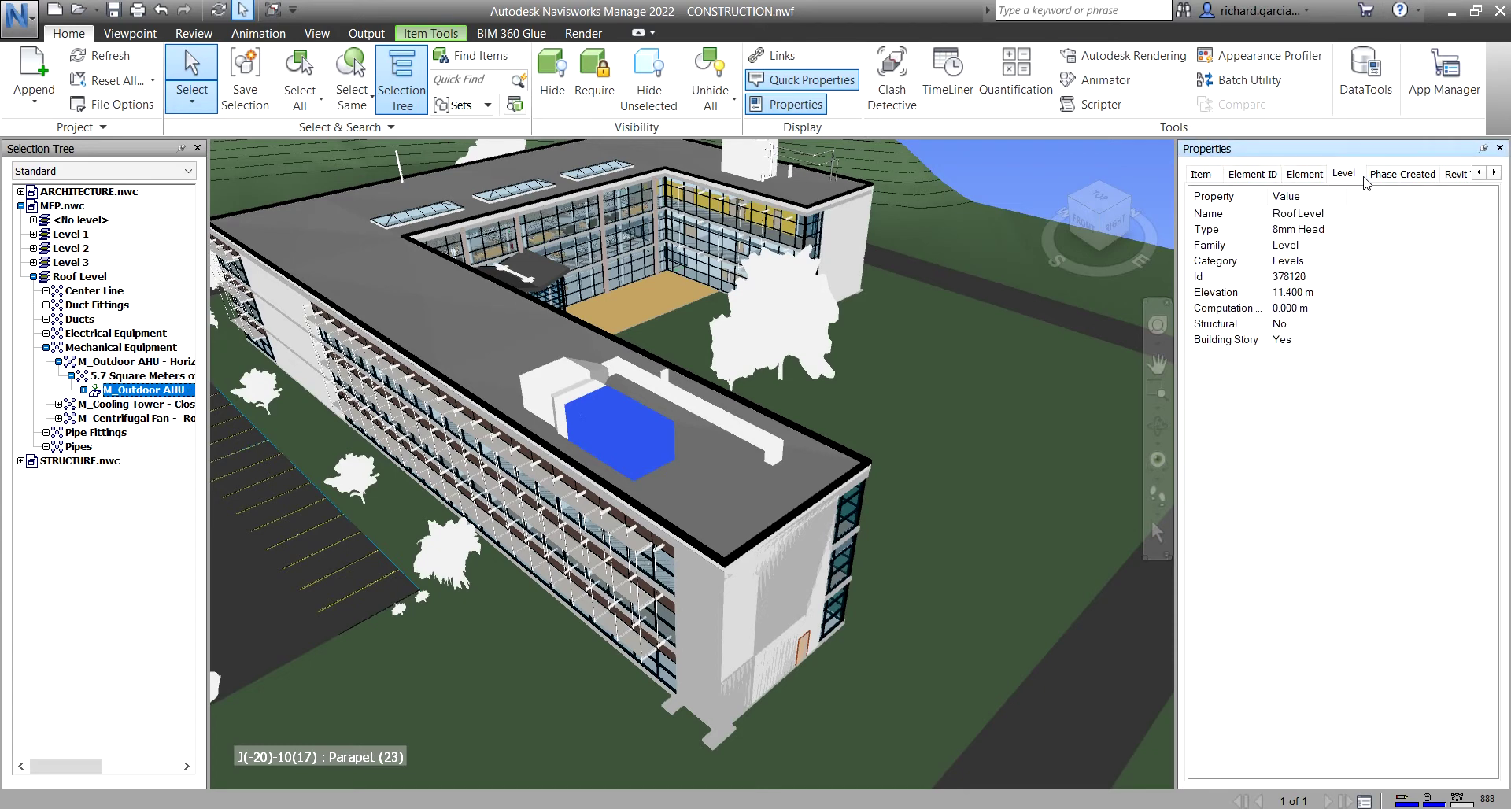
click(1402, 174)
- Show the AHU's Custom Properties: ABC Company, galvanized, price 95.500, required support 5
click(1494, 173)
click(1494, 173)
click(1494, 173)
click(1494, 173)
click(1495, 173)
click(1494, 173)
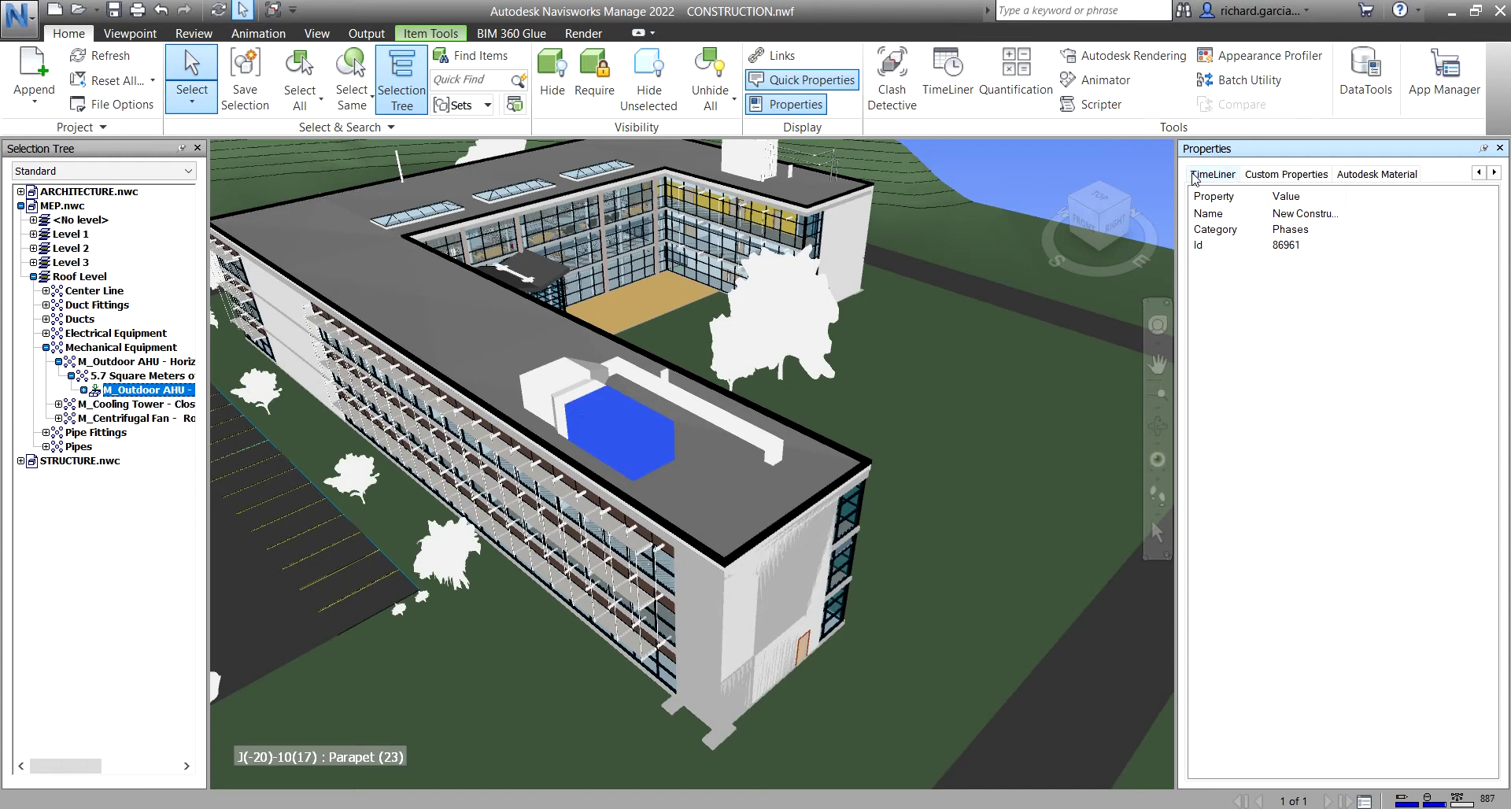
click(1283, 176)
click(1282, 176)
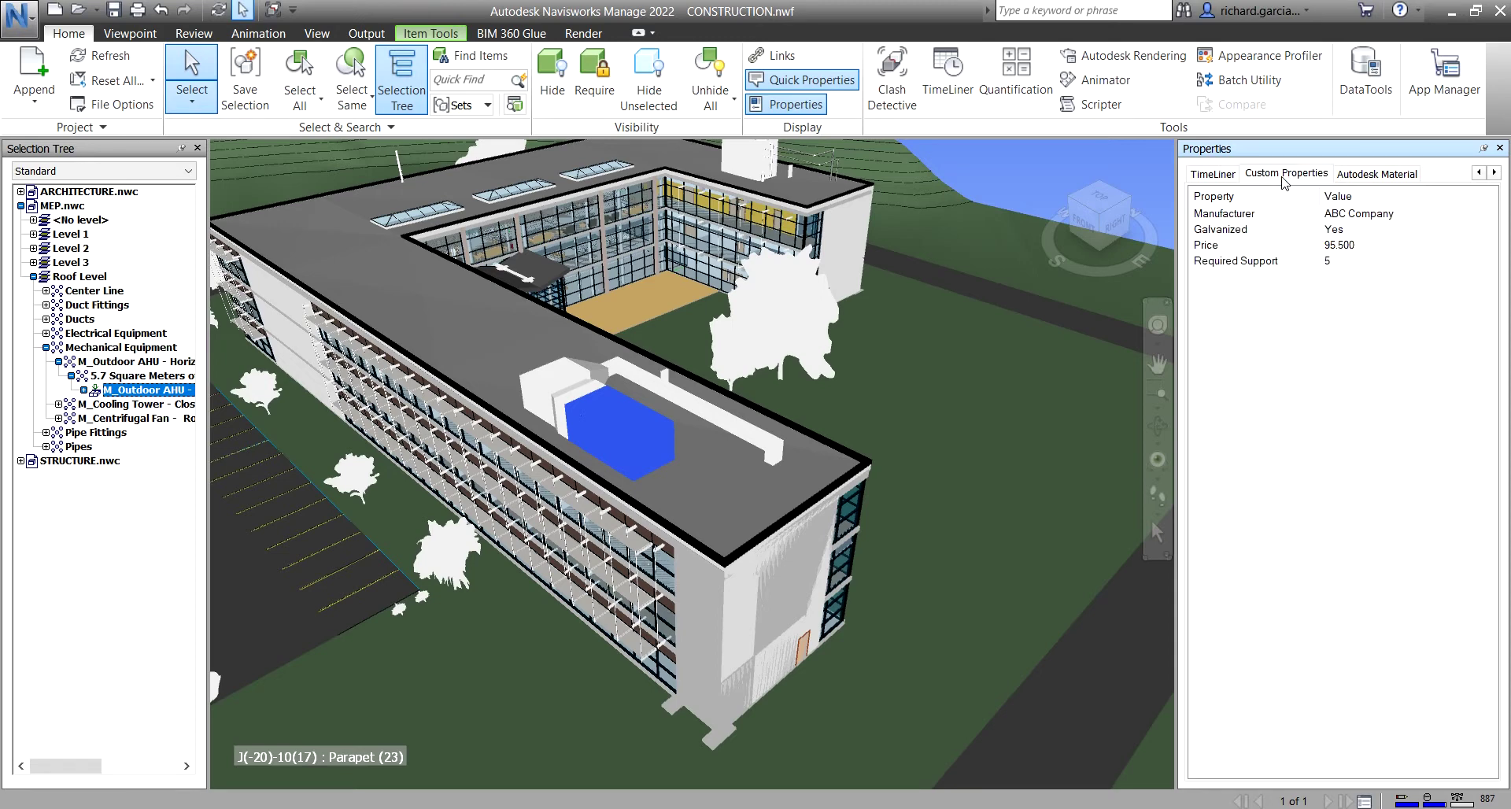
- Delete the AHU's Custom Properties tab and add a new User Data tab
right_click(1302, 324)
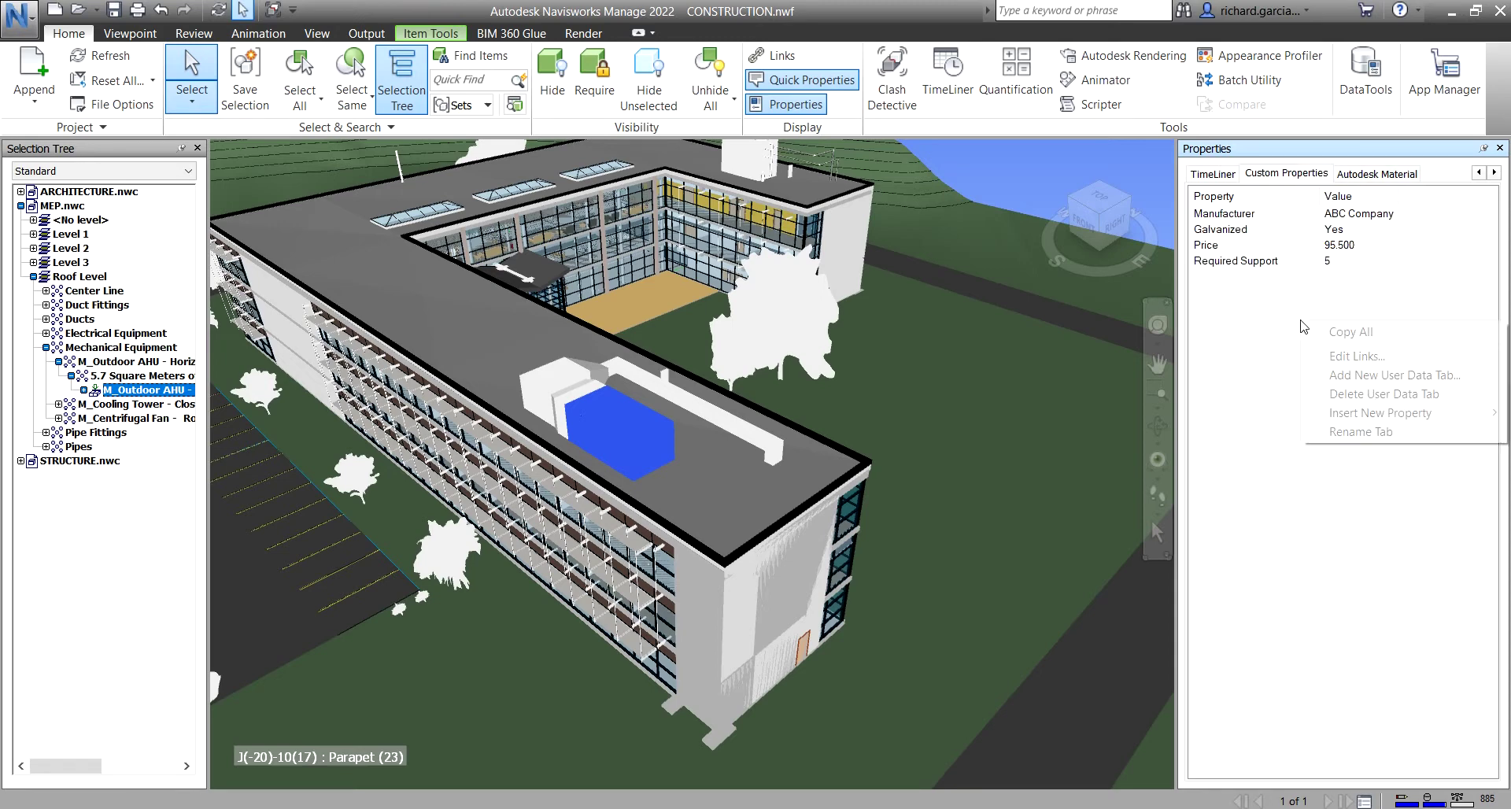
click(1366, 401)
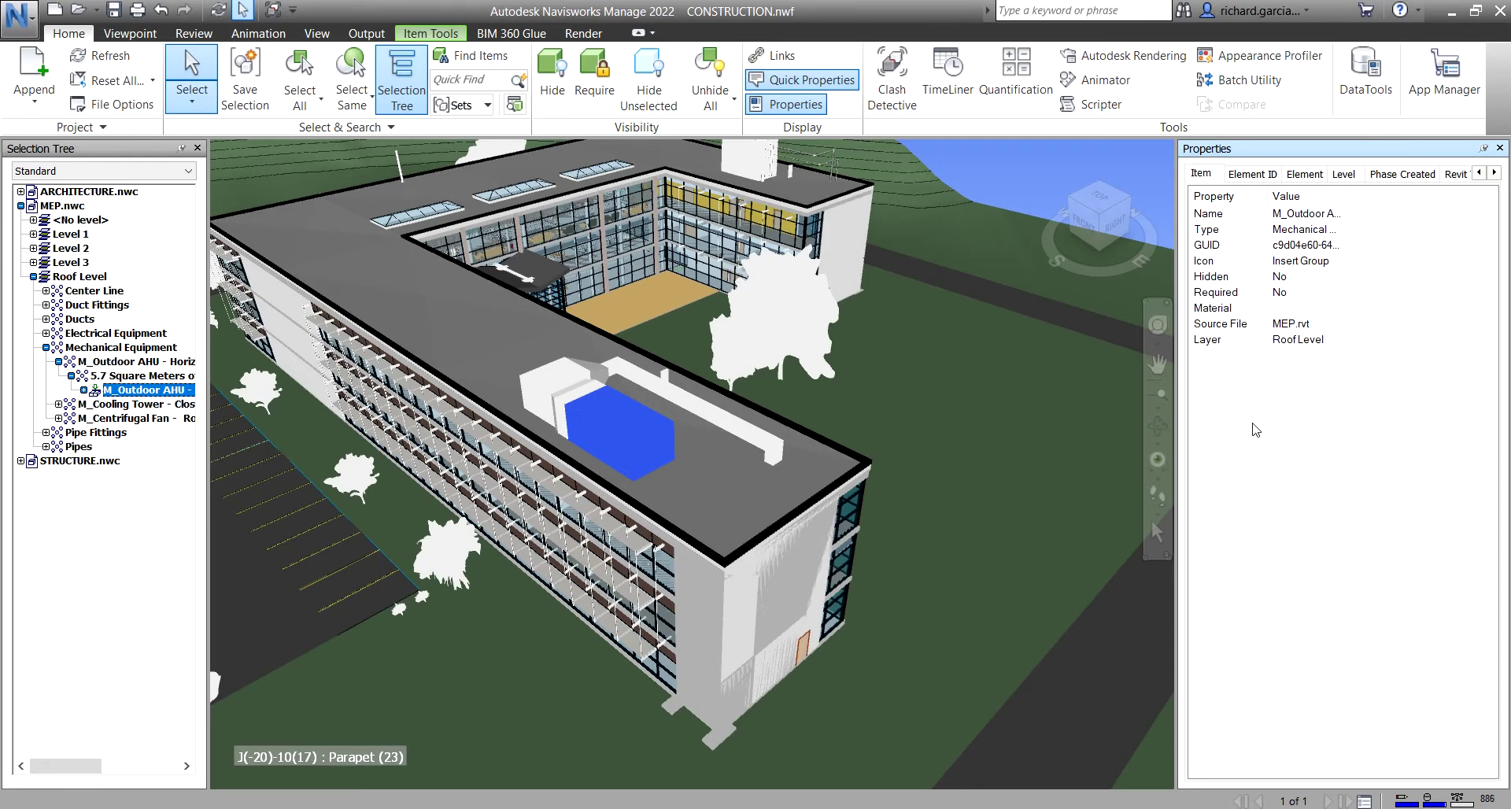
right_click(1278, 409)
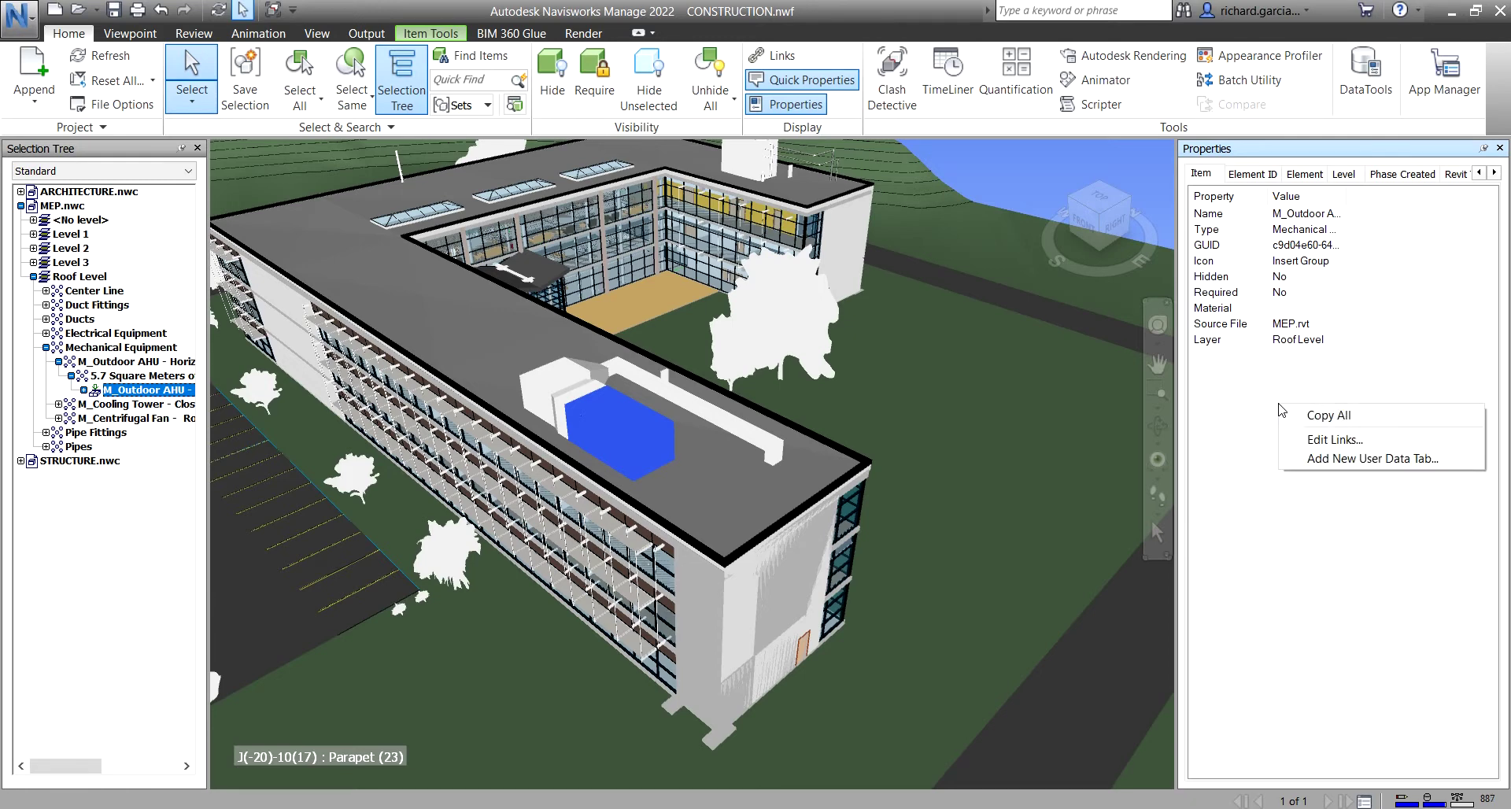
click(1334, 459)
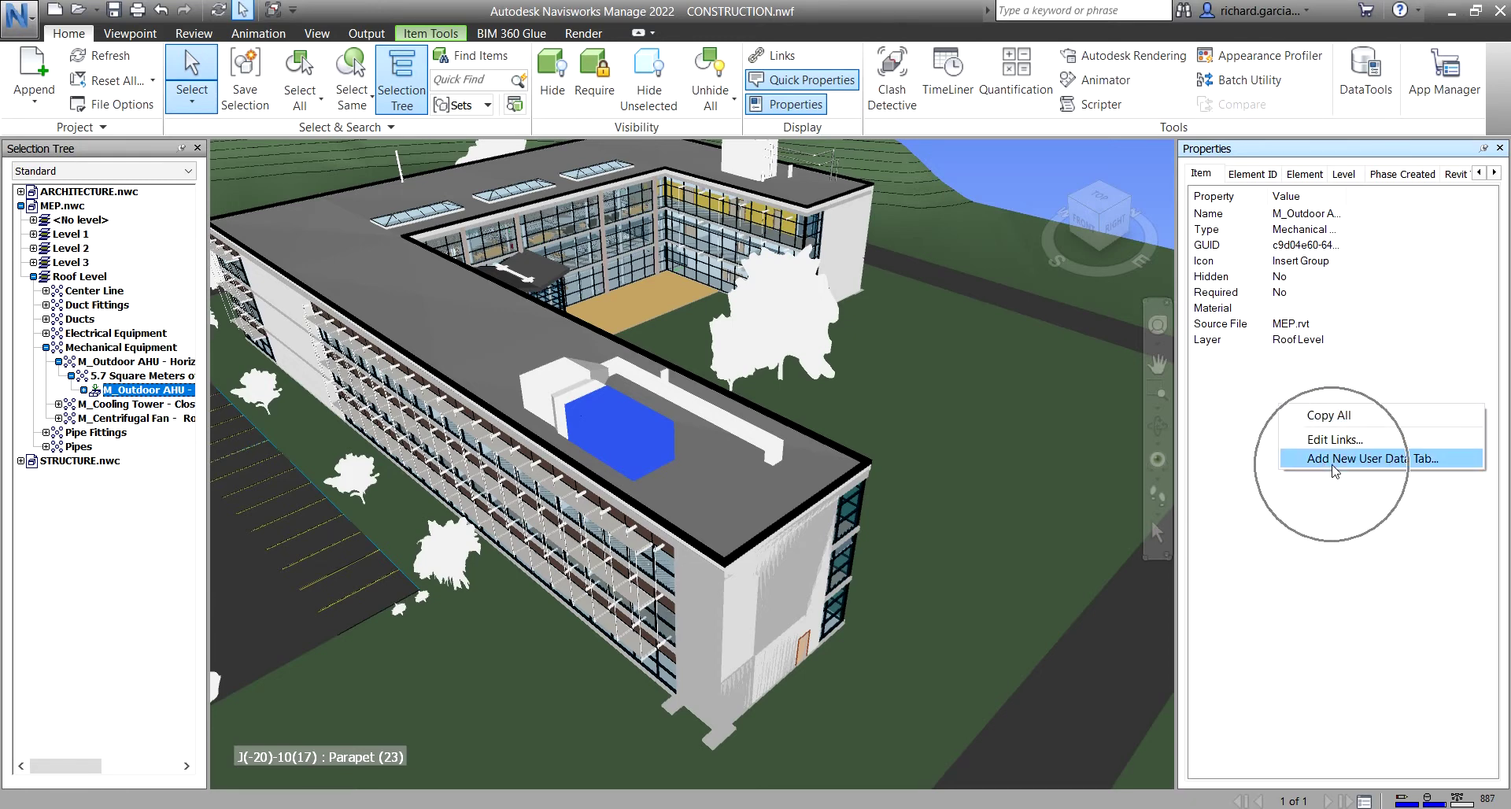
click(1333, 465)
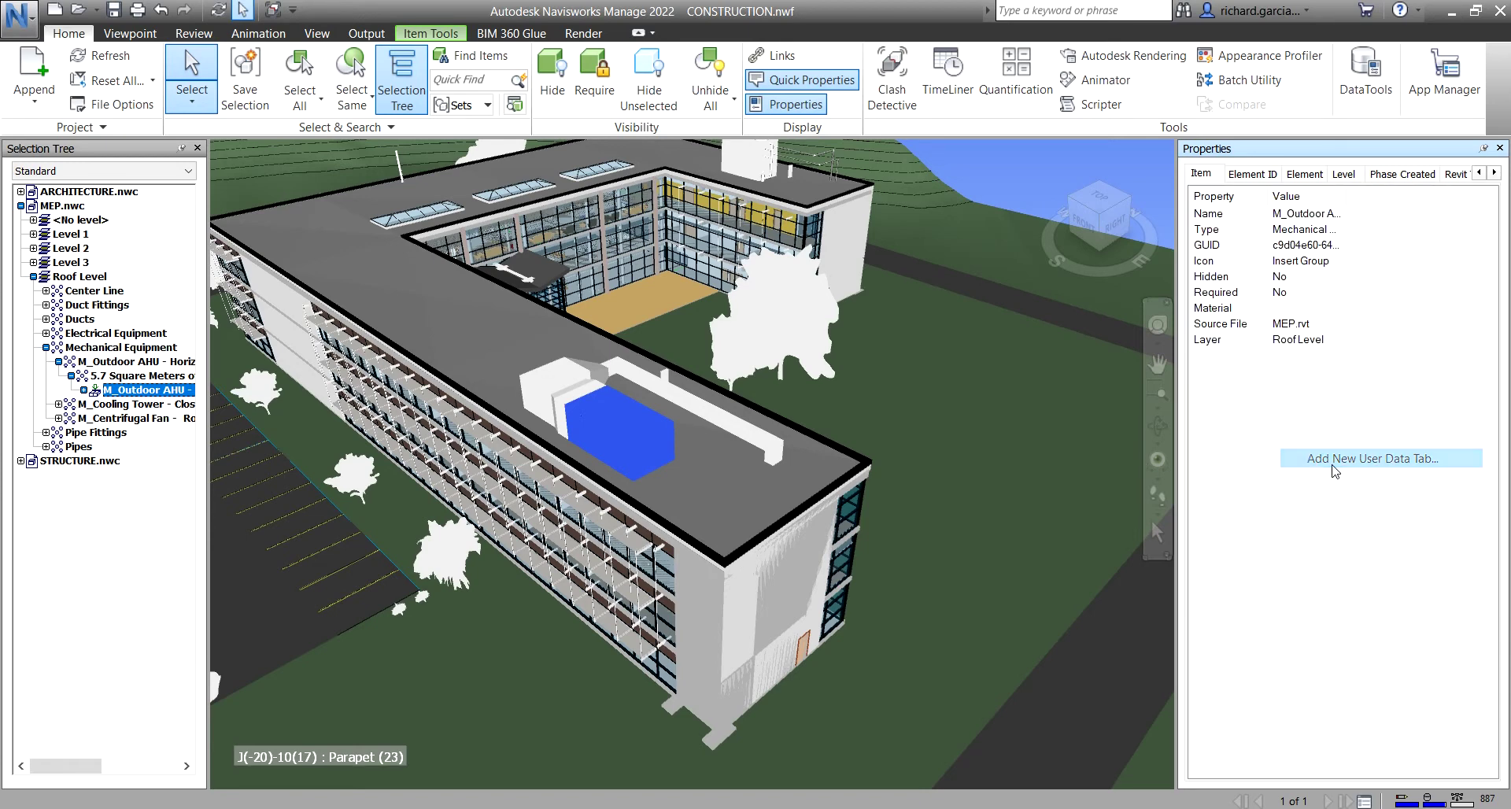
- Scroll the property tab strip and open the new, empty User Data tab
click(1493, 172)
click(1494, 173)
click(1493, 172)
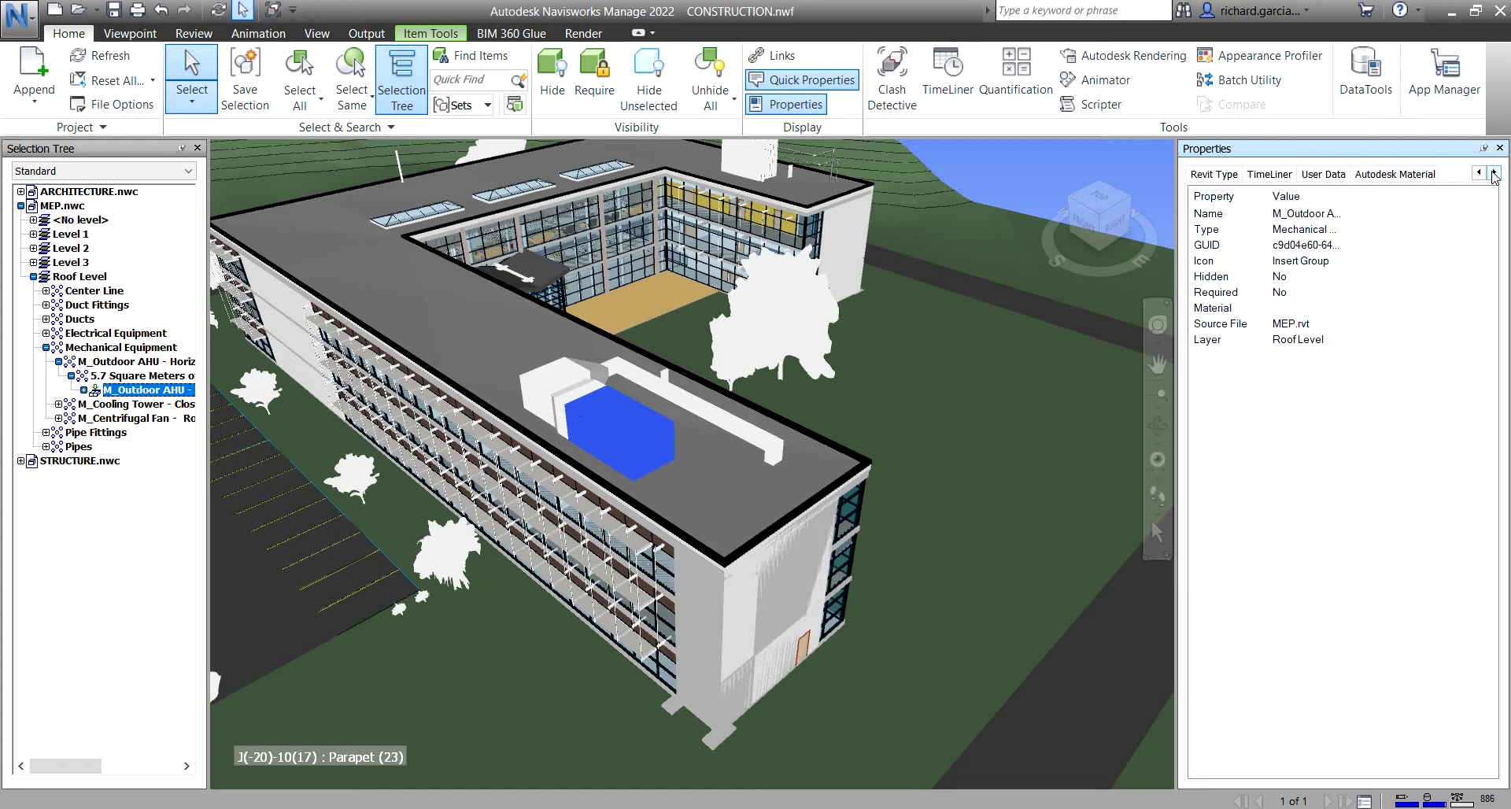
click(1322, 174)
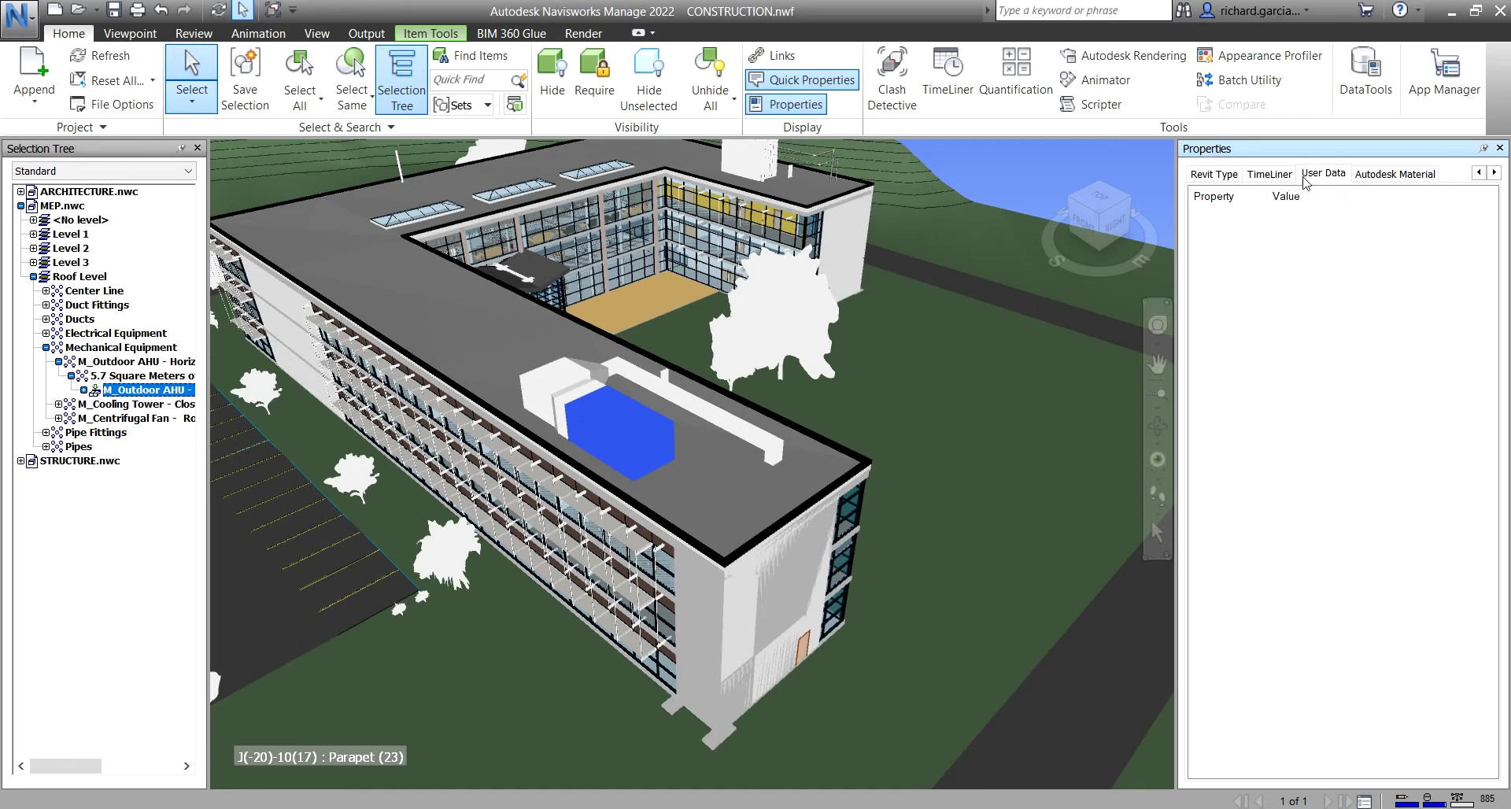
click(1331, 178)
click(1329, 176)
click(1327, 179)
click(1325, 176)
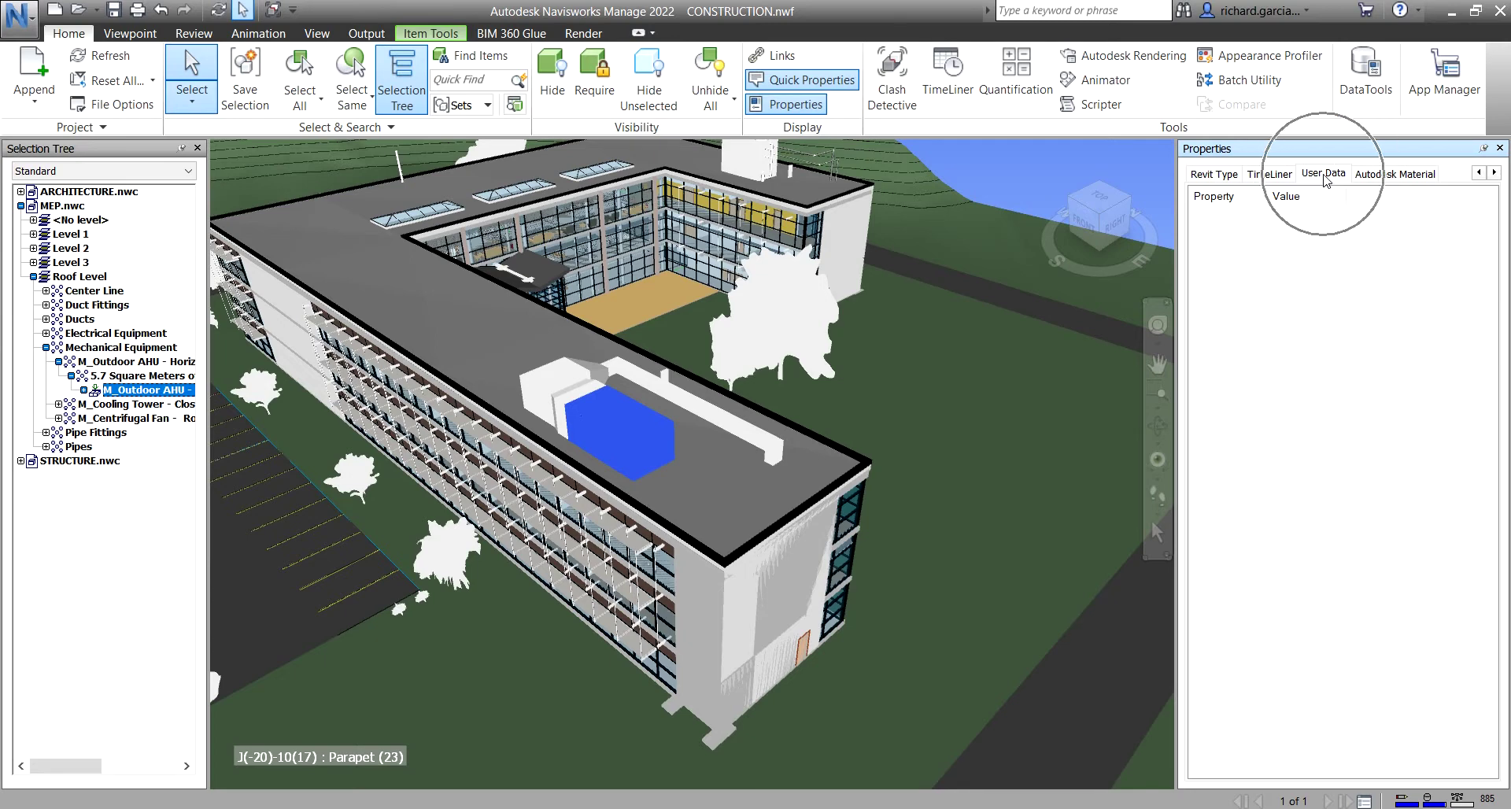
- Rename the AHU's User Data tab to 'Custom Properties'
right_click(1266, 271)
click(1312, 378)
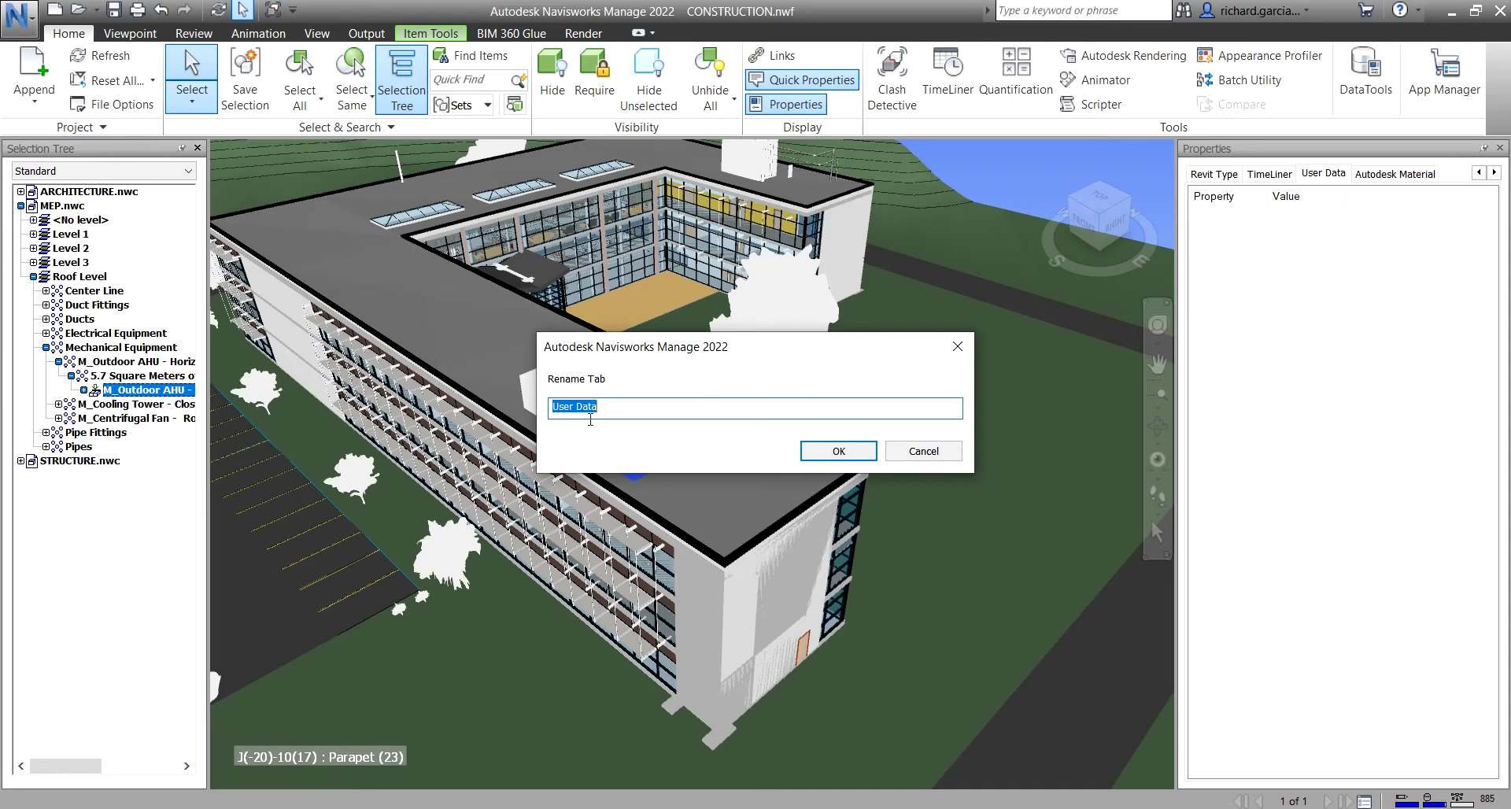
text(CUs)
key(BackSpace)
key(BackSpace)
text(ustom Propertie)
key(Return)
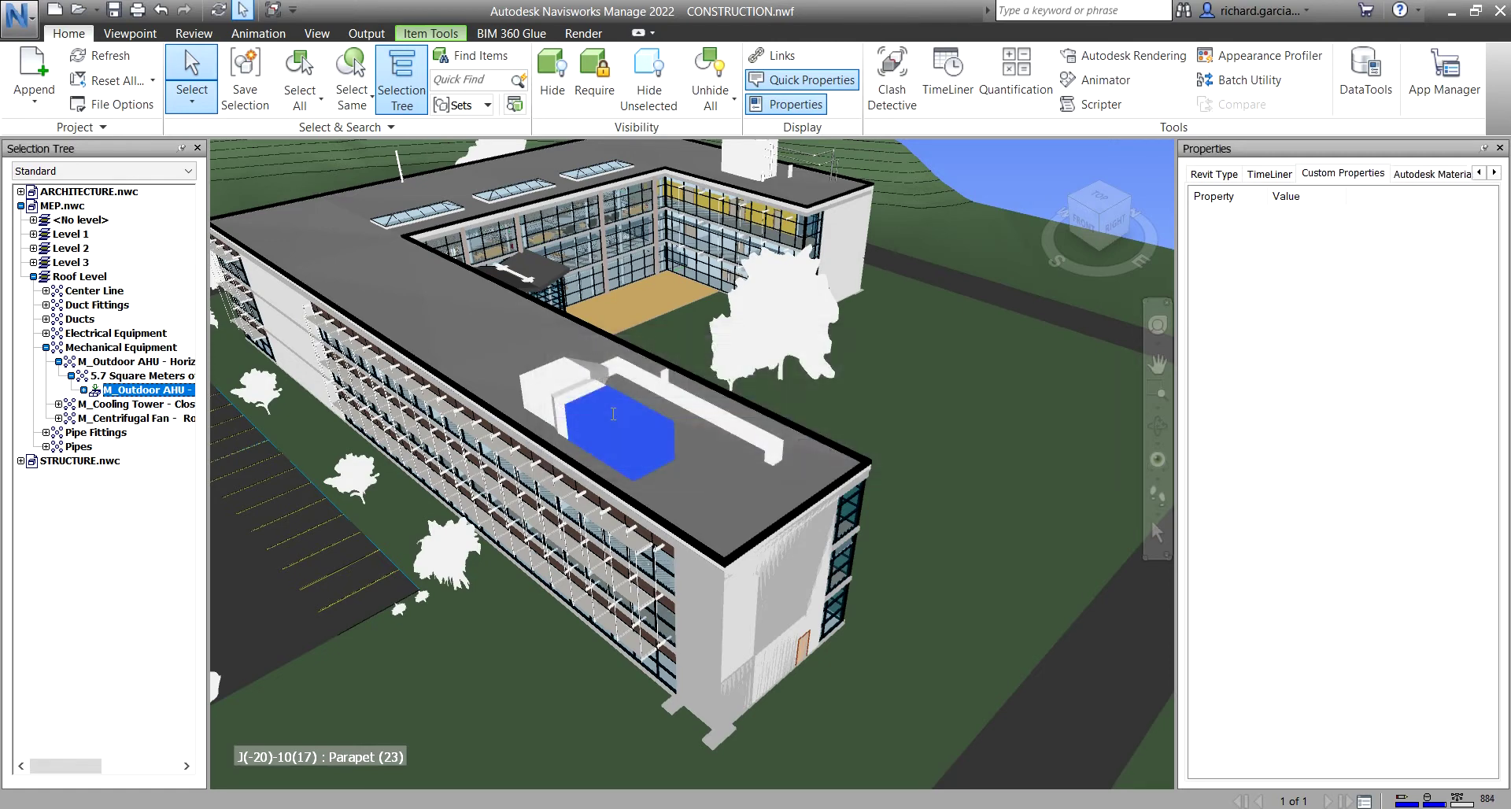
click(1335, 175)
click(1232, 268)
- Insert a String property named Material Color with the value Blue
right_click(1232, 267)
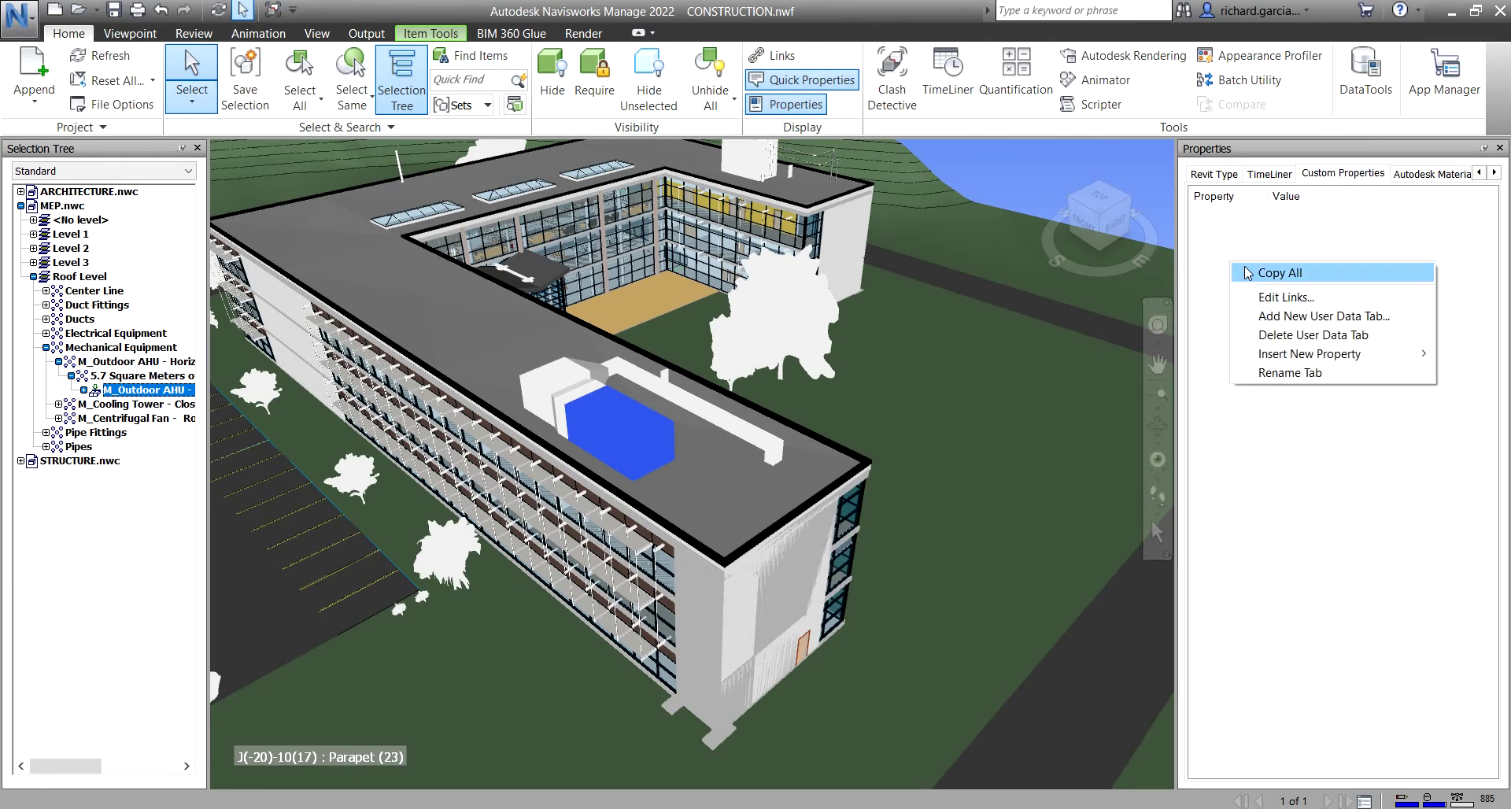
mouse_move(1272, 355)
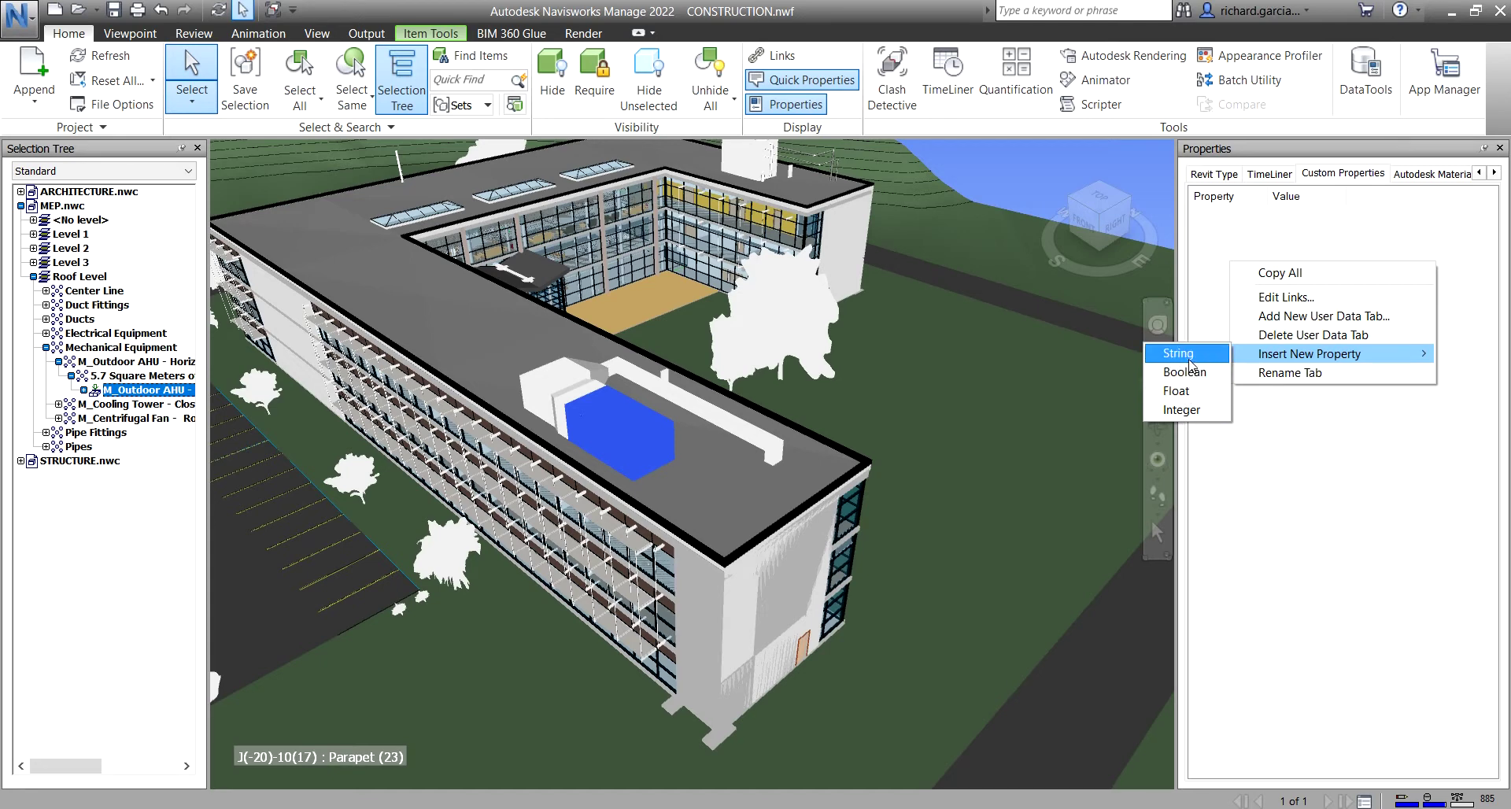
click(1196, 410)
click(1199, 356)
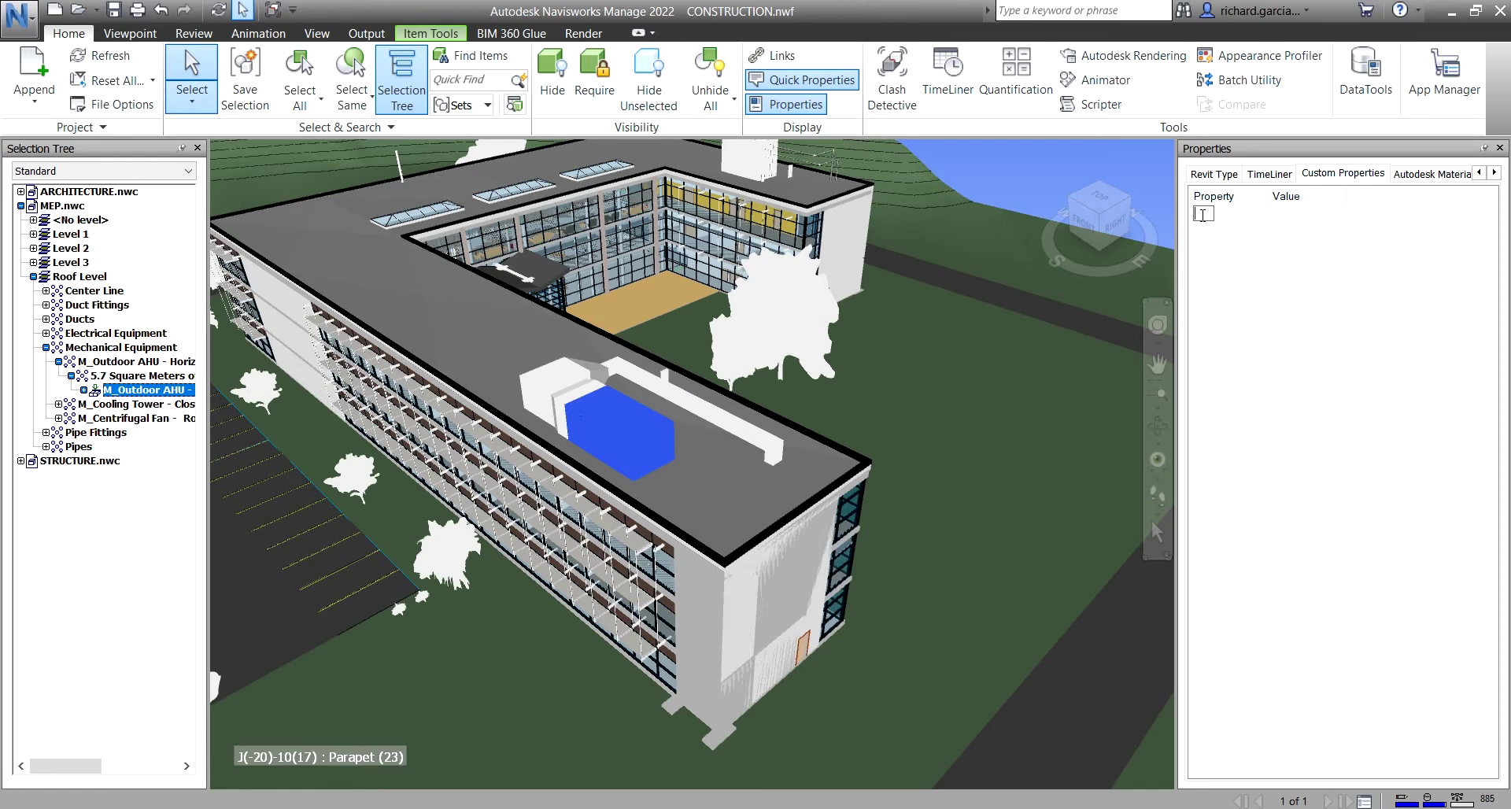
text(C)
text(Material)
text( Color)
key(Return)
click(1293, 210)
click(1298, 213)
click(636, 408)
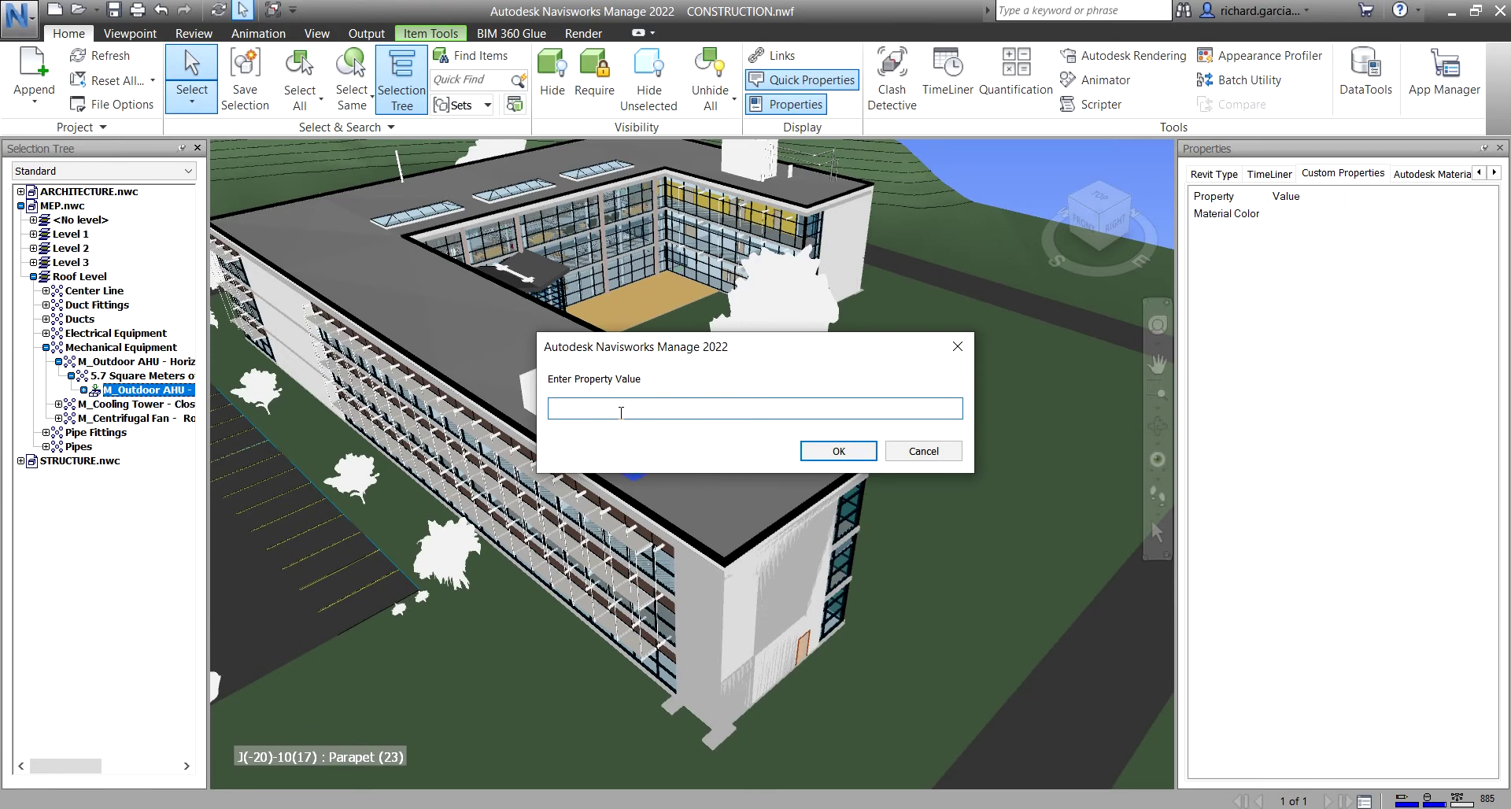
text(Blue)
key(Return)
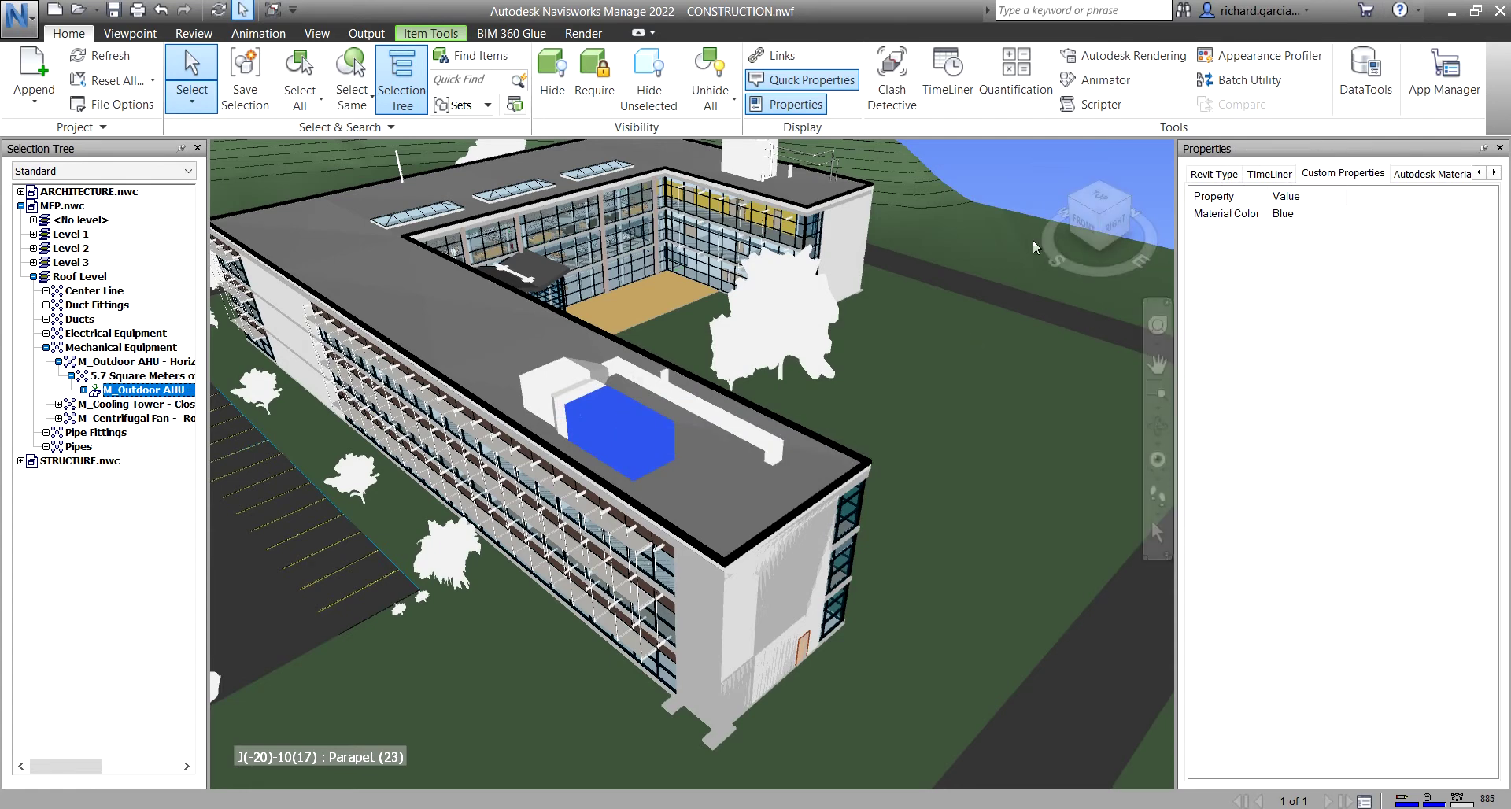
- Insert a Boolean property named Import and set its value to Yes
mouse_move(620, 425)
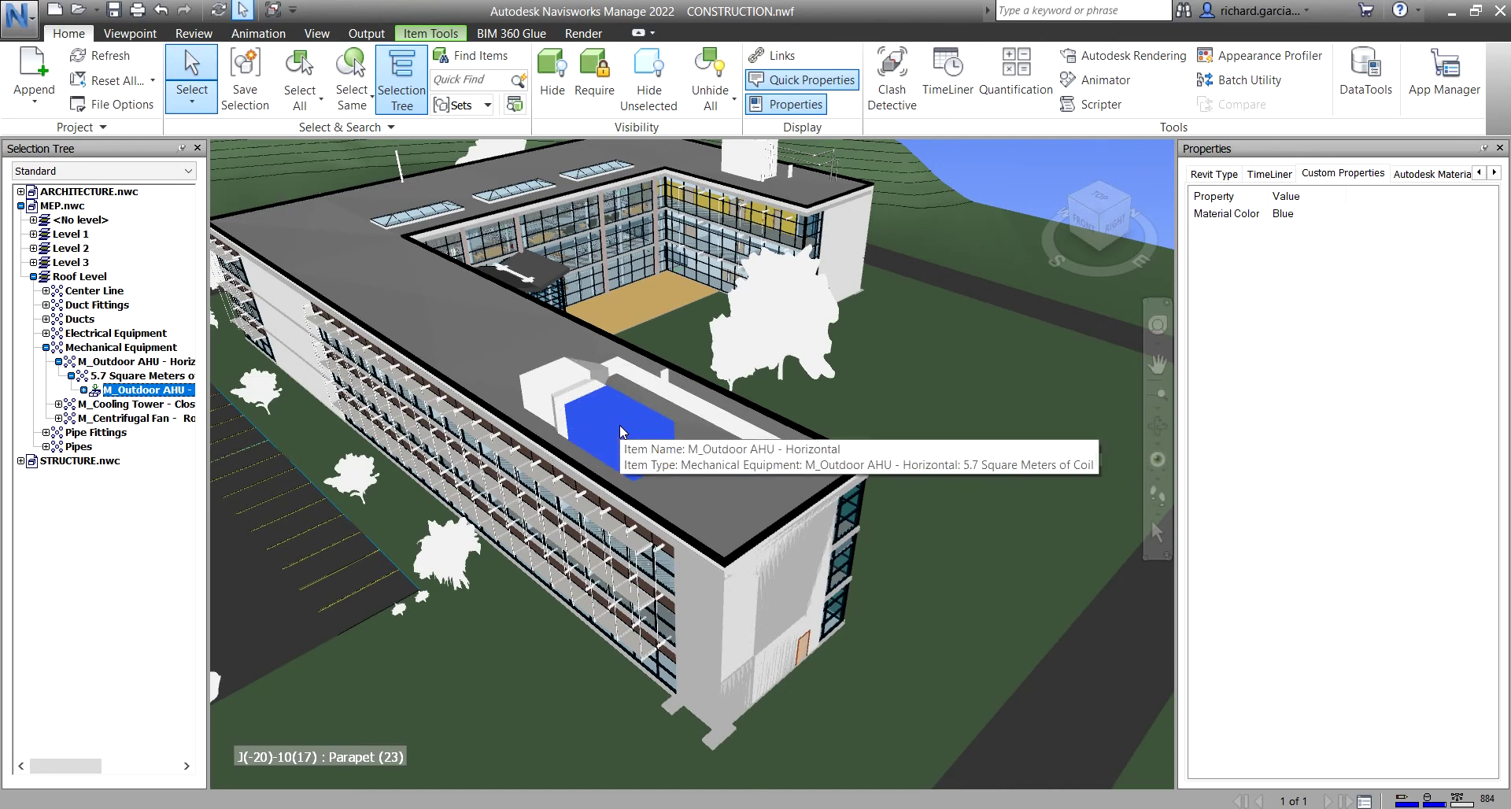
right_click(1238, 268)
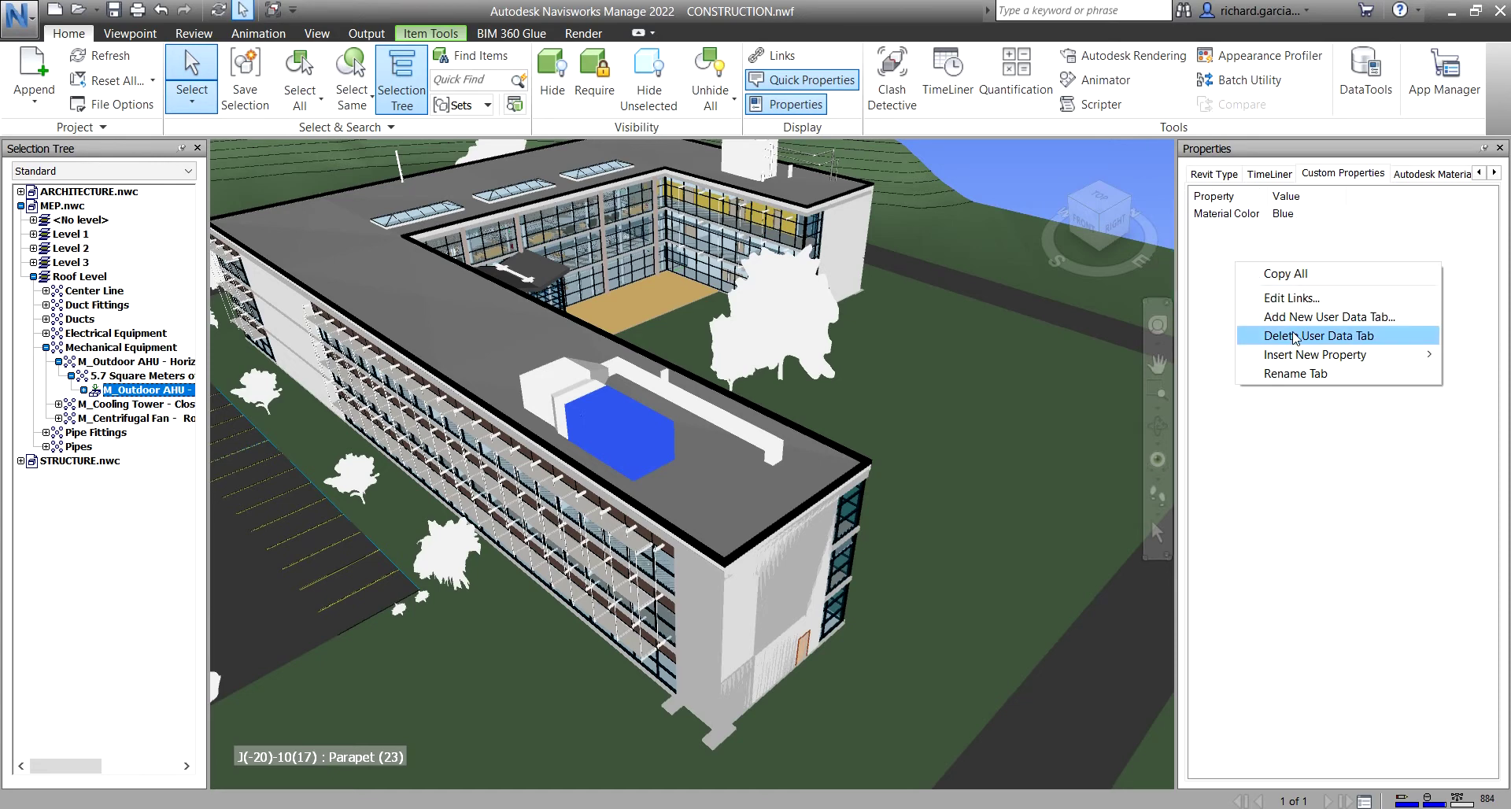
click(1310, 361)
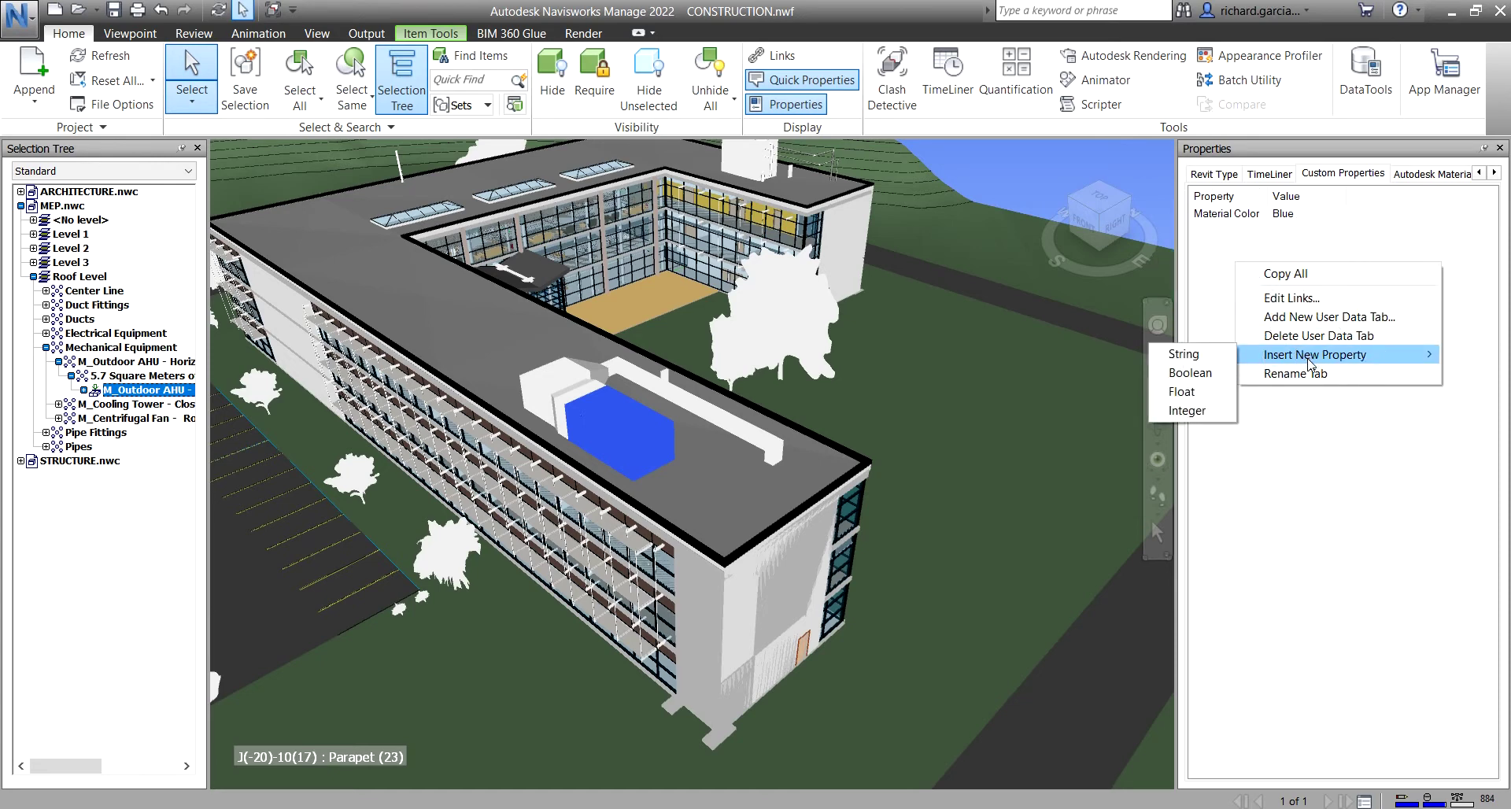
click(1192, 374)
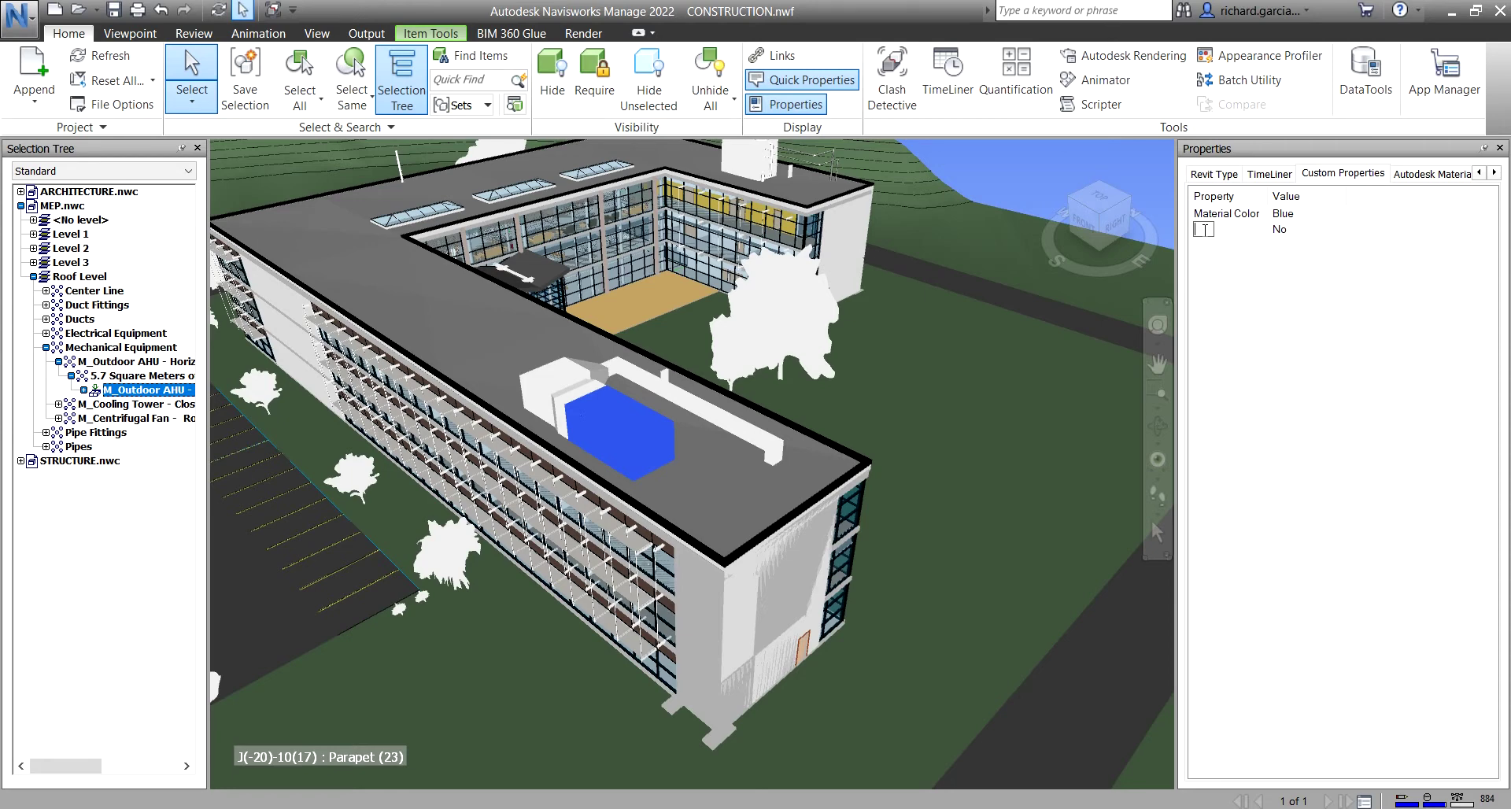
text(Import)
key(Return)
double_click(1279, 231)
click(1280, 230)
double_click(1279, 231)
double_click(1279, 230)
click(1291, 220)
- Insert a Float property named Price with the value 99.99, shown as 99.990
right_click(1269, 307)
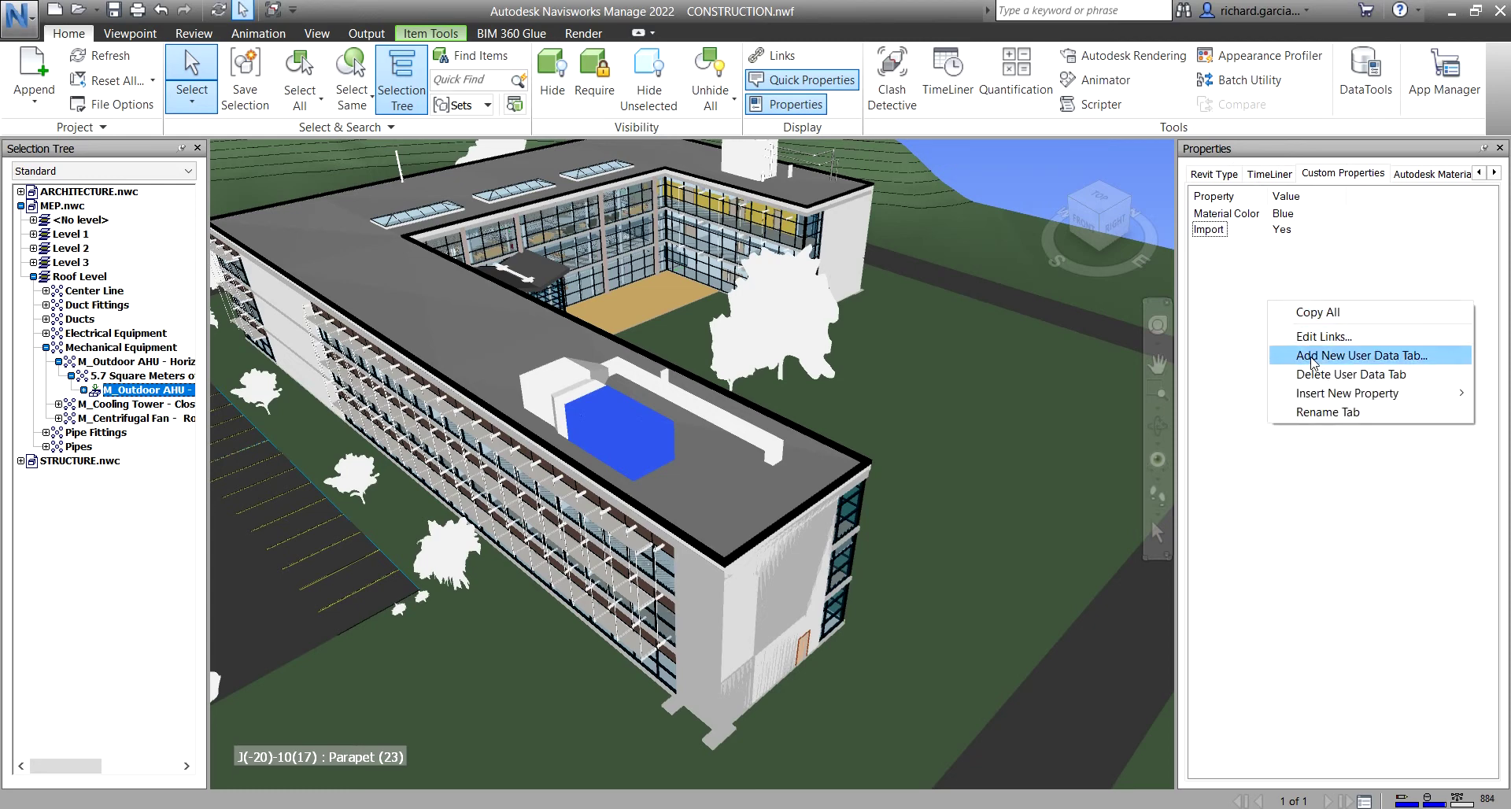
mouse_move(1309, 397)
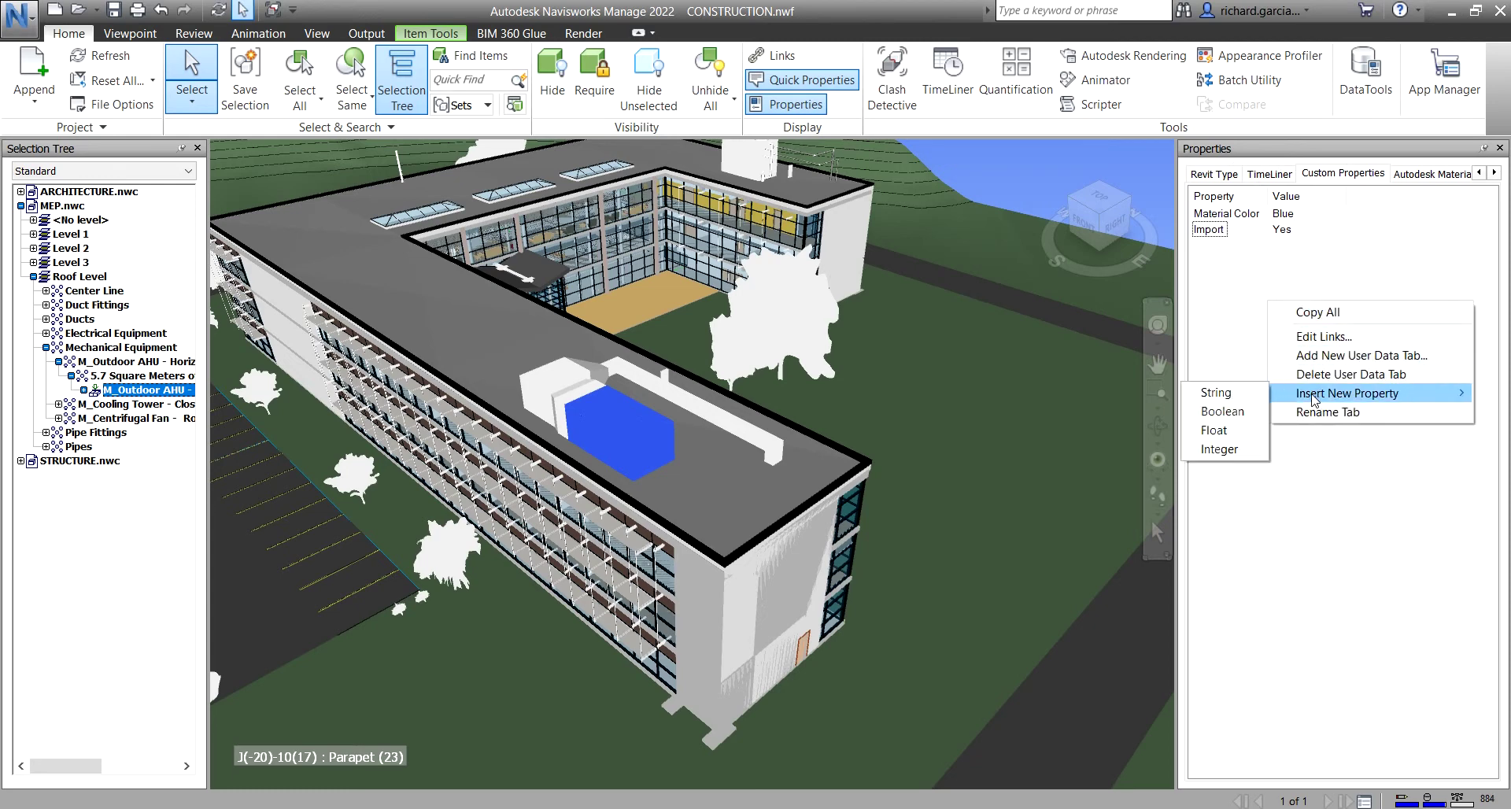
click(1230, 434)
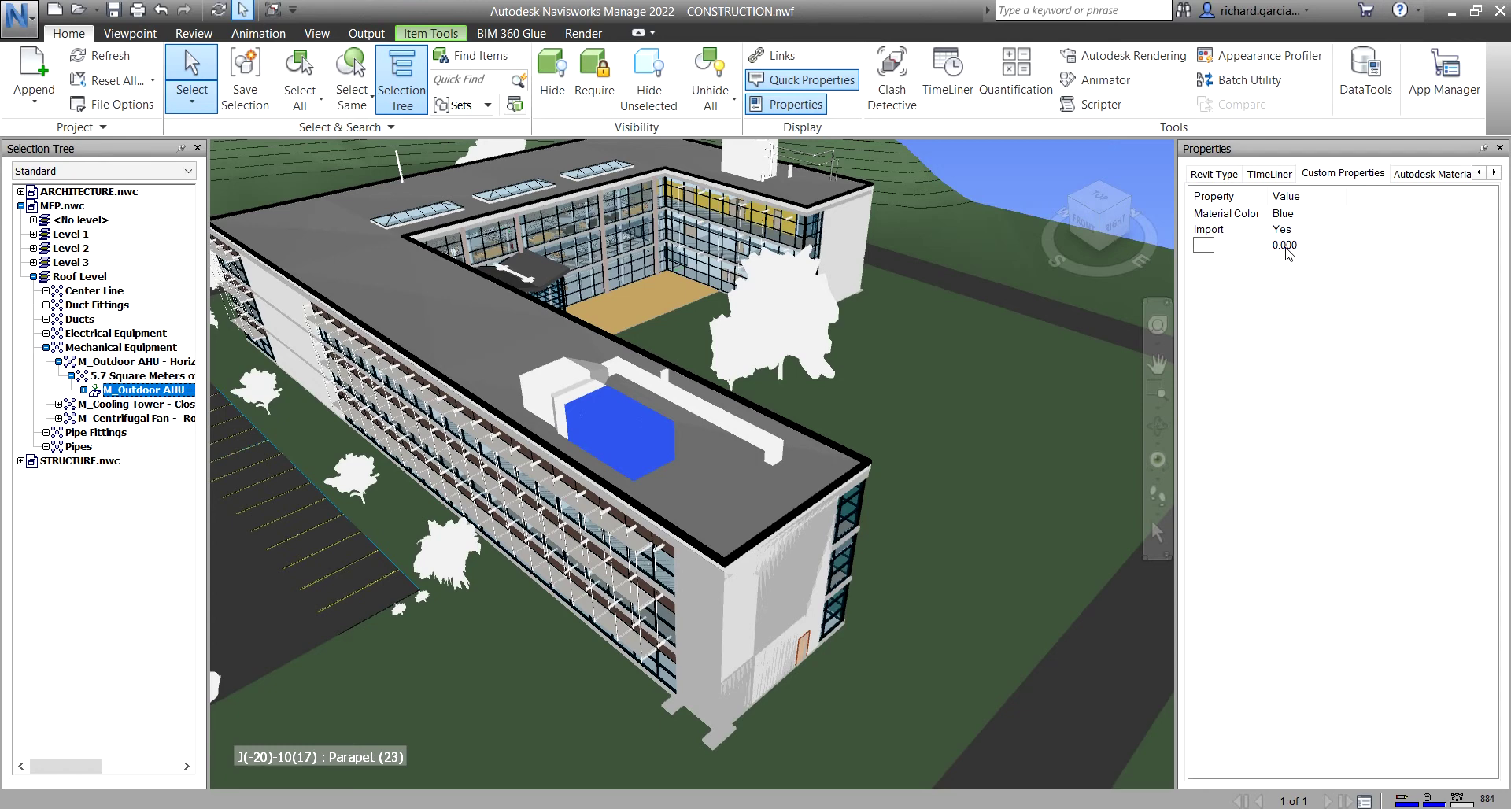
text(Price)
key(Return)
click(1284, 246)
double_click(1284, 245)
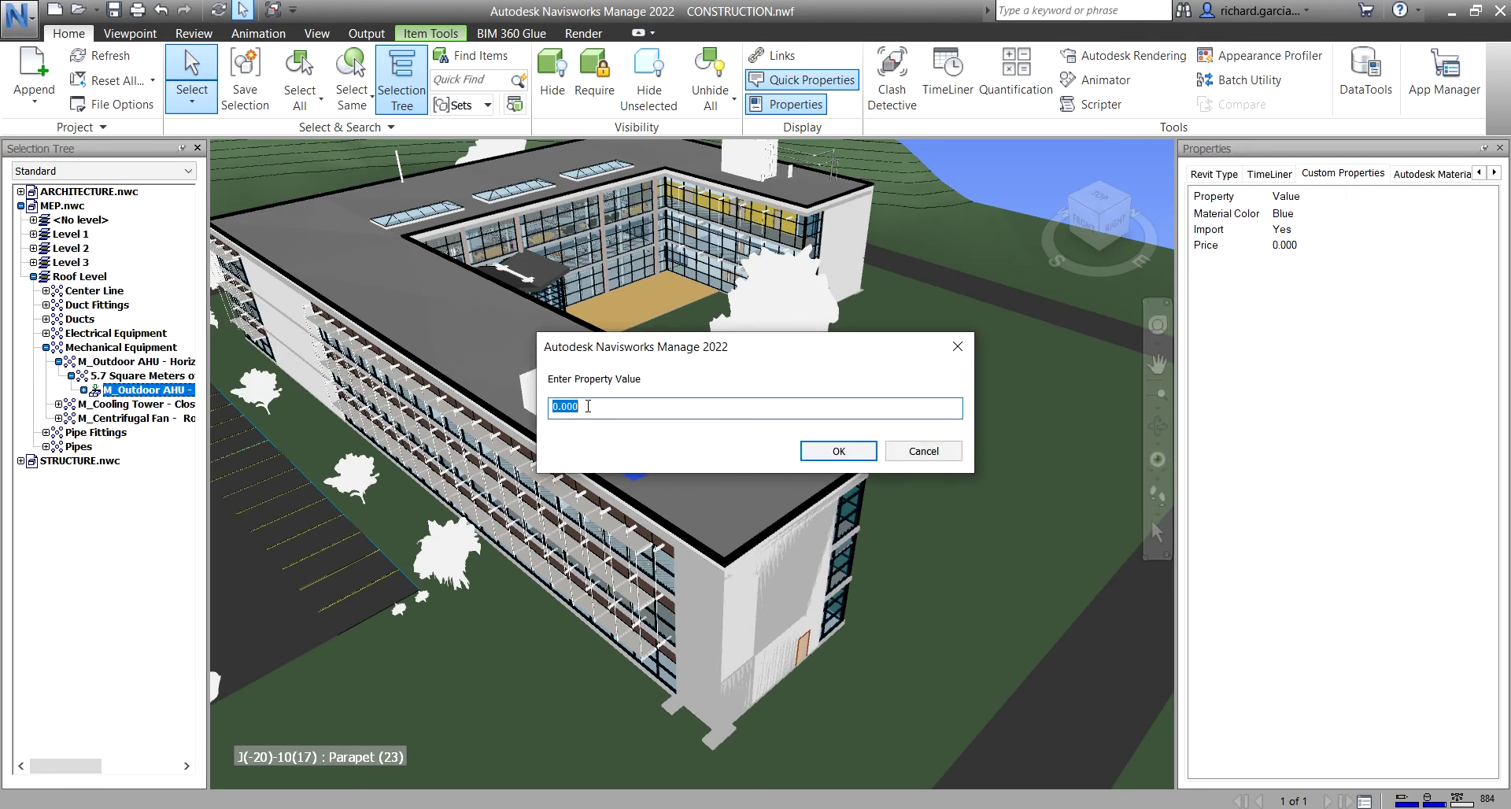
text(99.99)
click(838, 451)
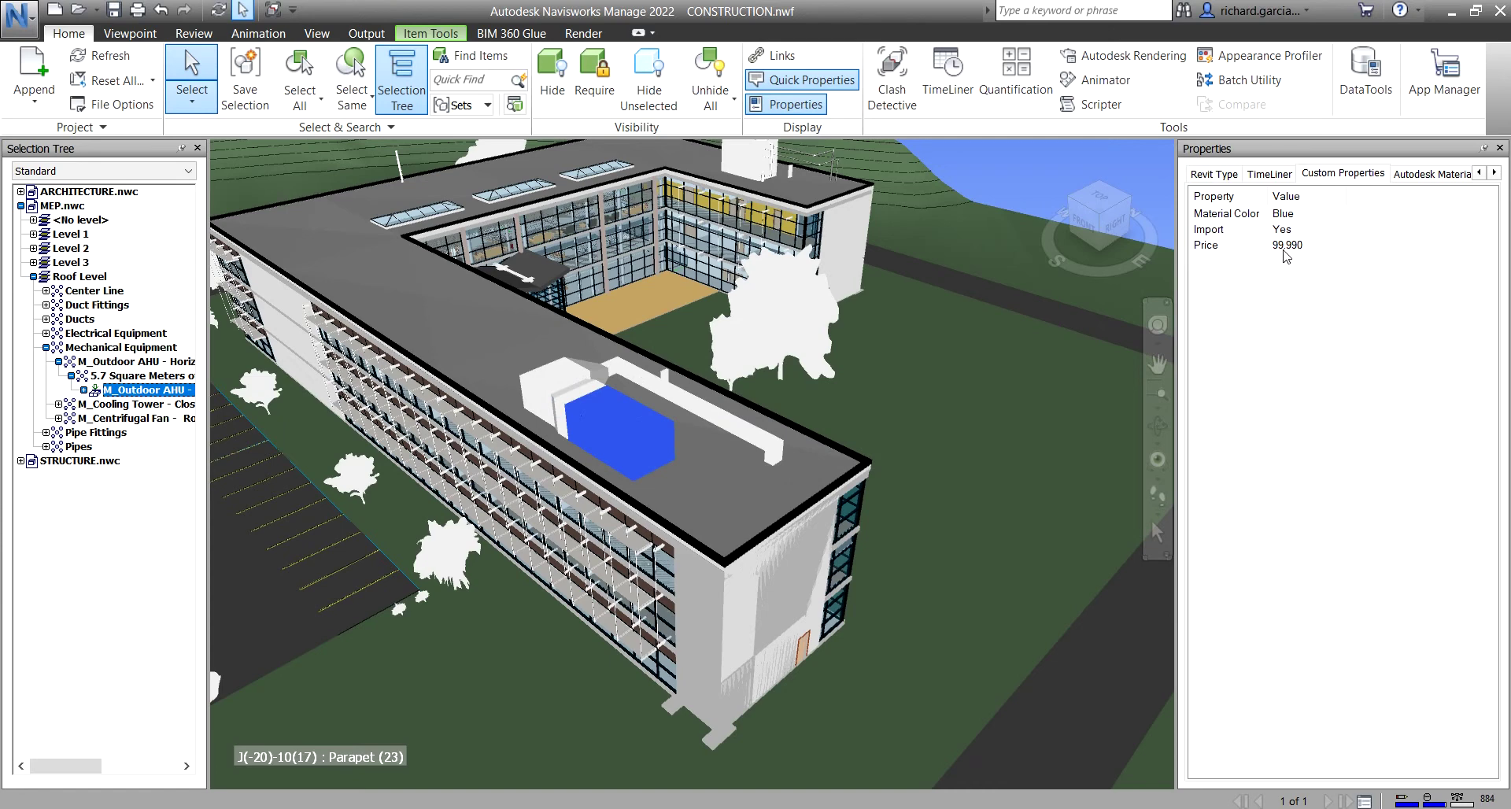
- Insert an Integer property named Number of Support, set to 4, widening the name column
right_click(1242, 313)
mouse_move(1311, 401)
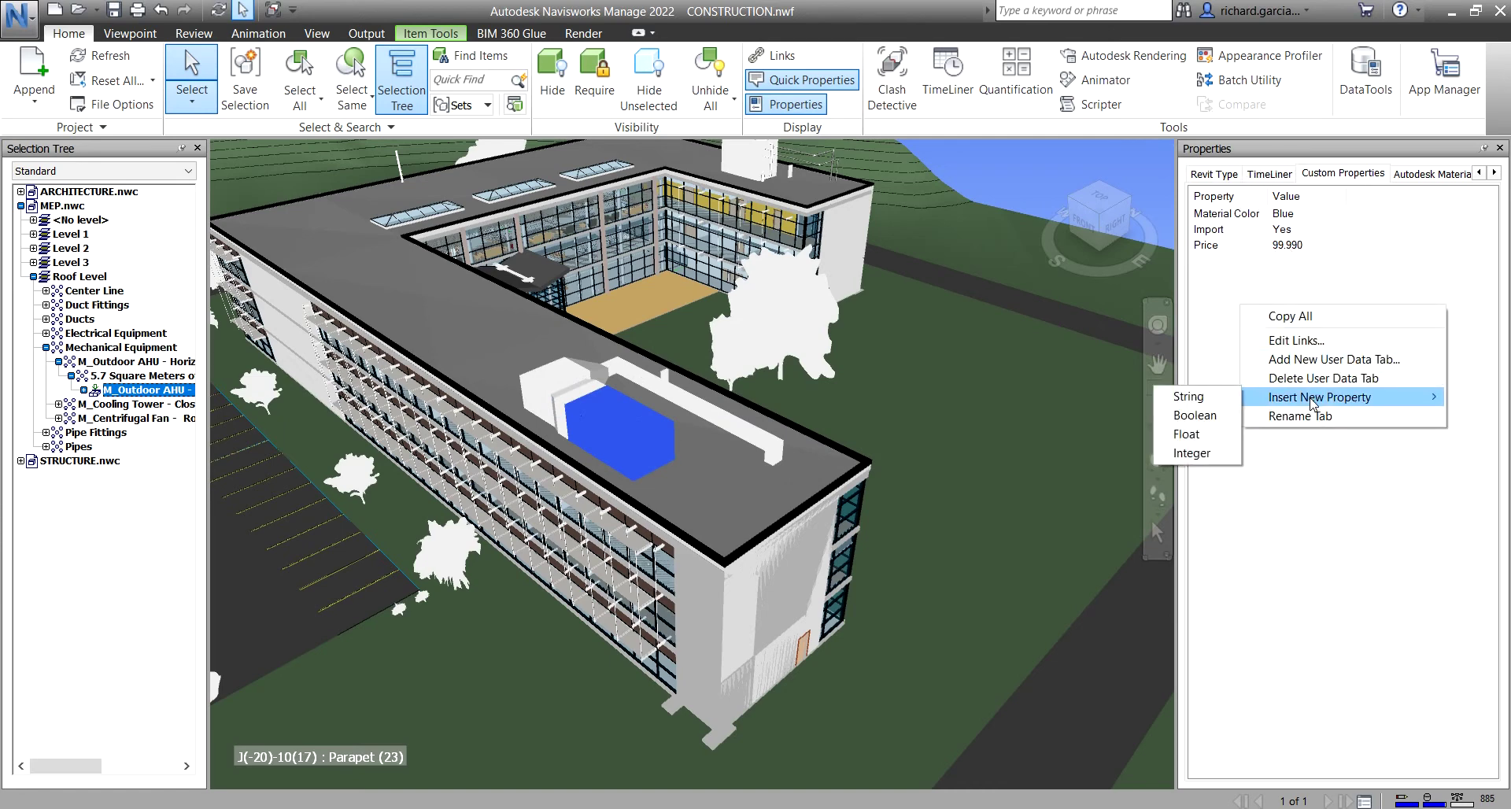
click(1204, 453)
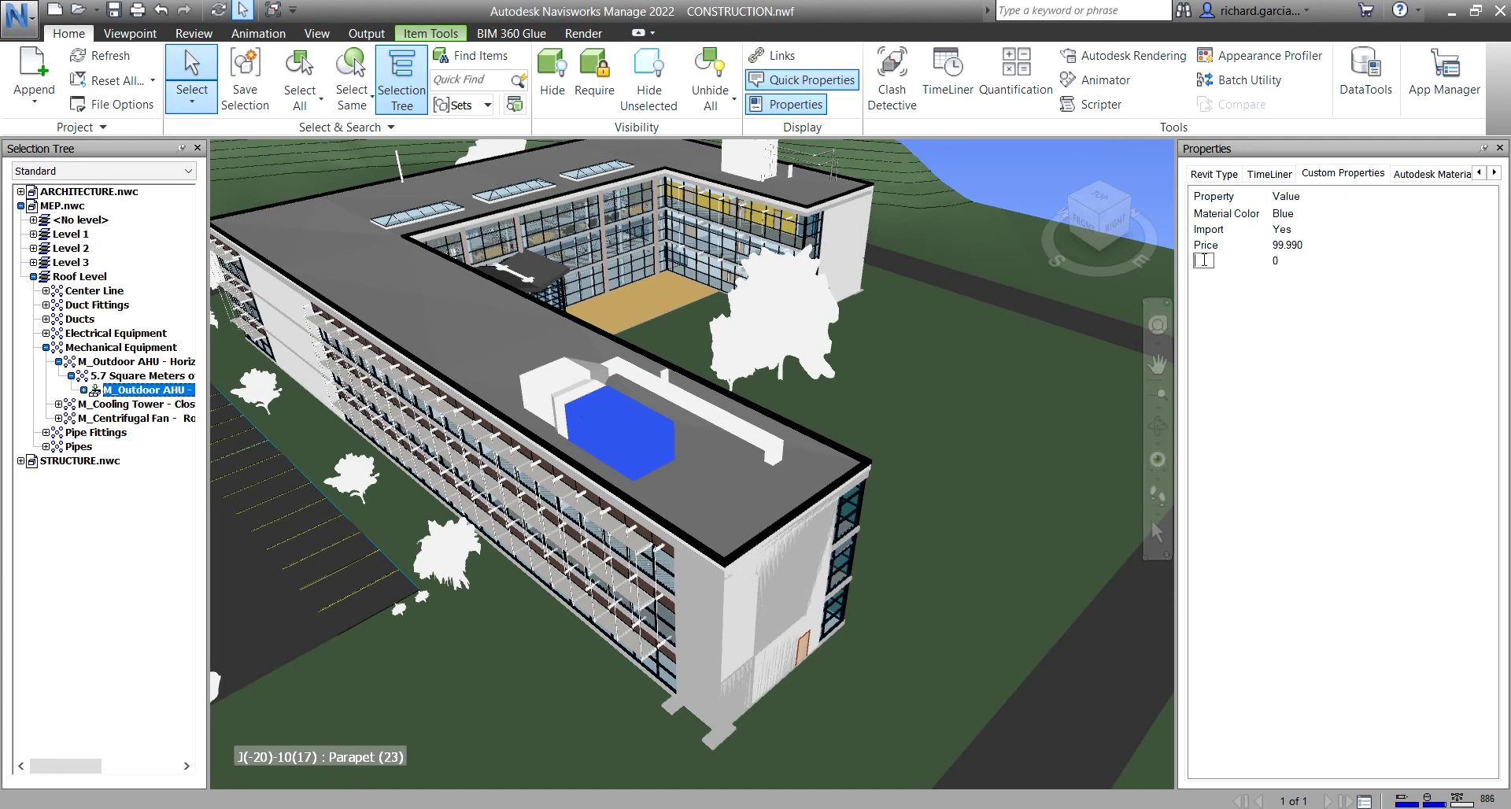
text(Number of Support)
key(Return)
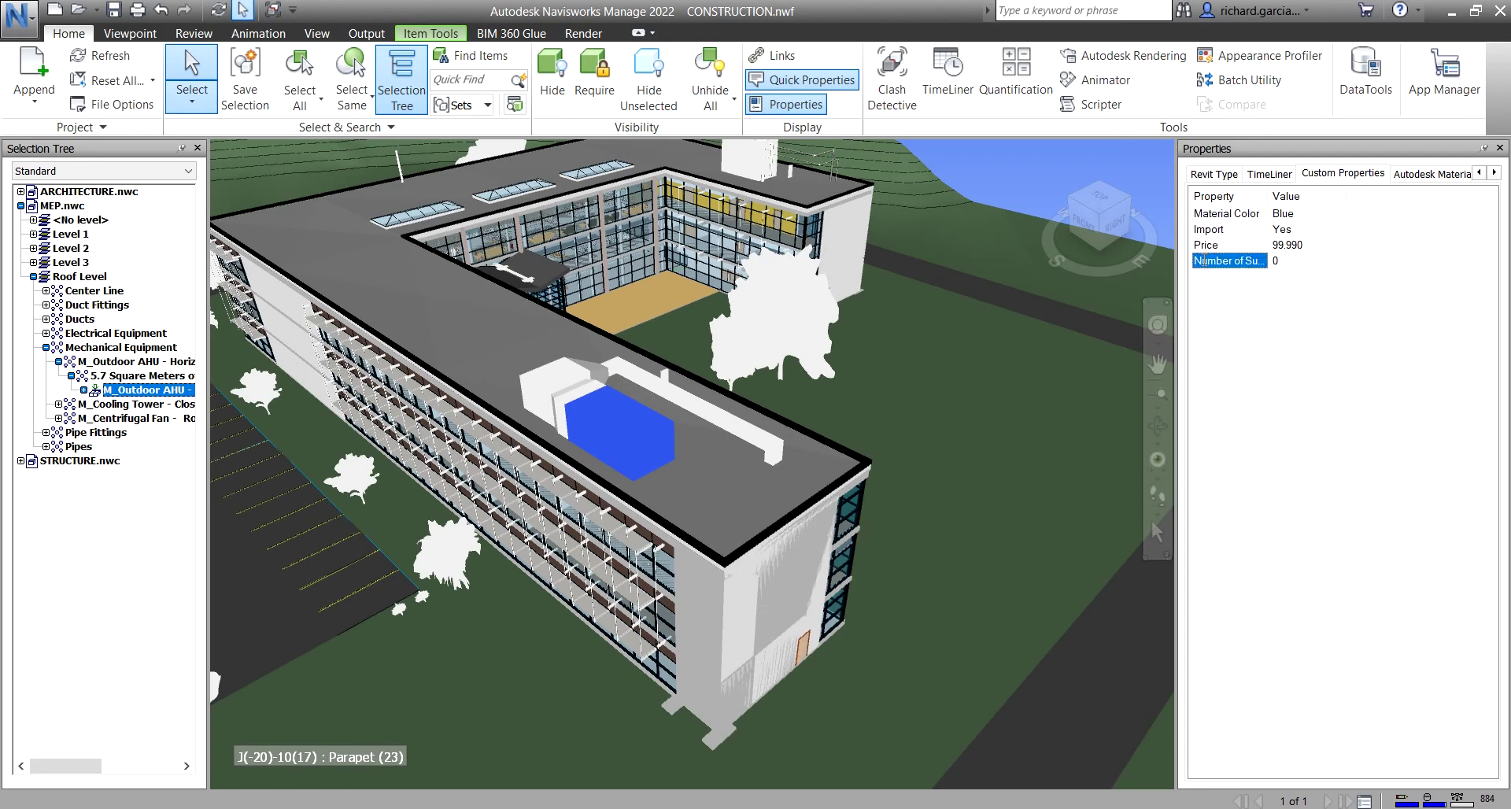
drag(1267, 196, 1309, 210)
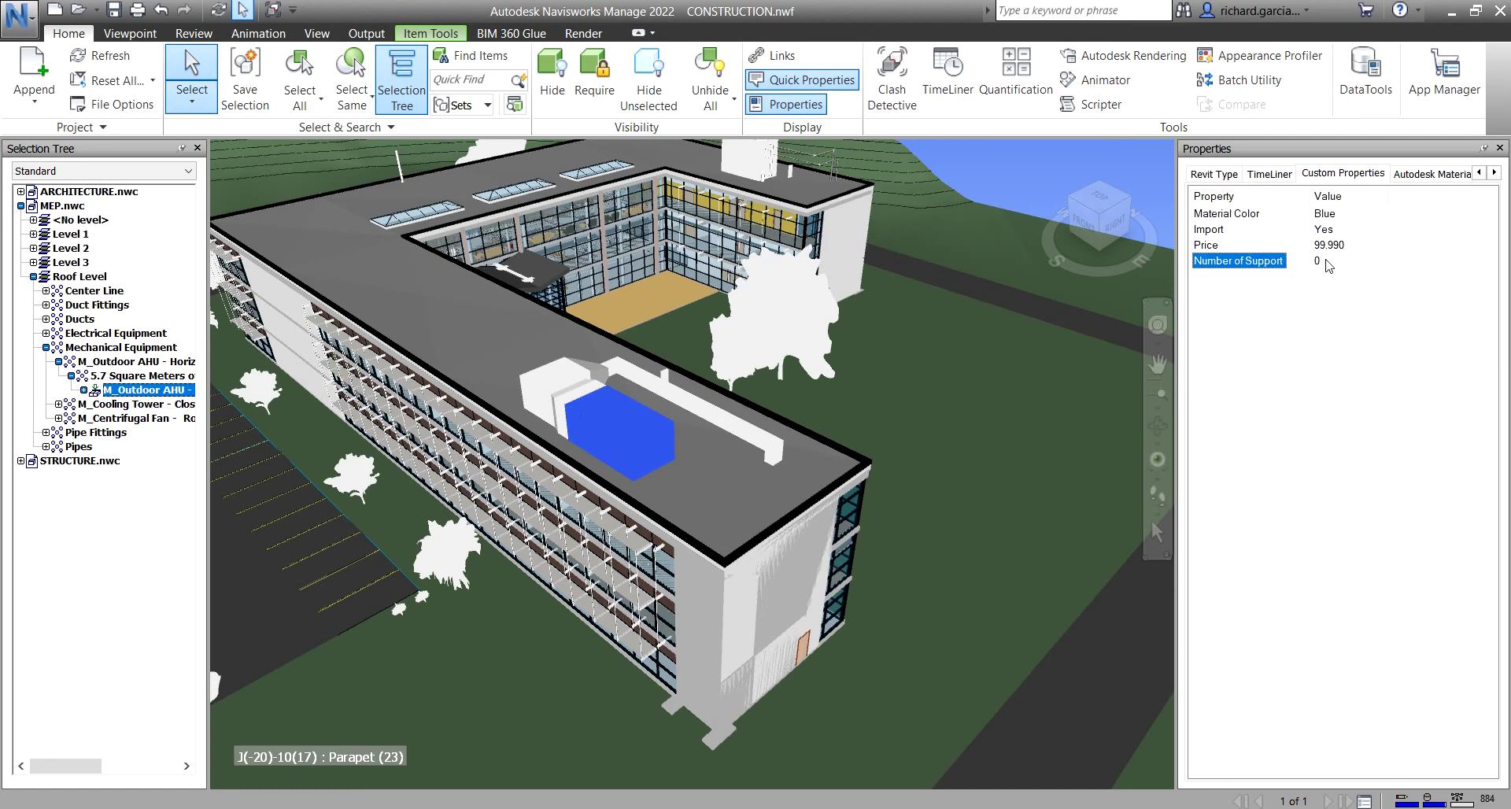
double_click(1329, 266)
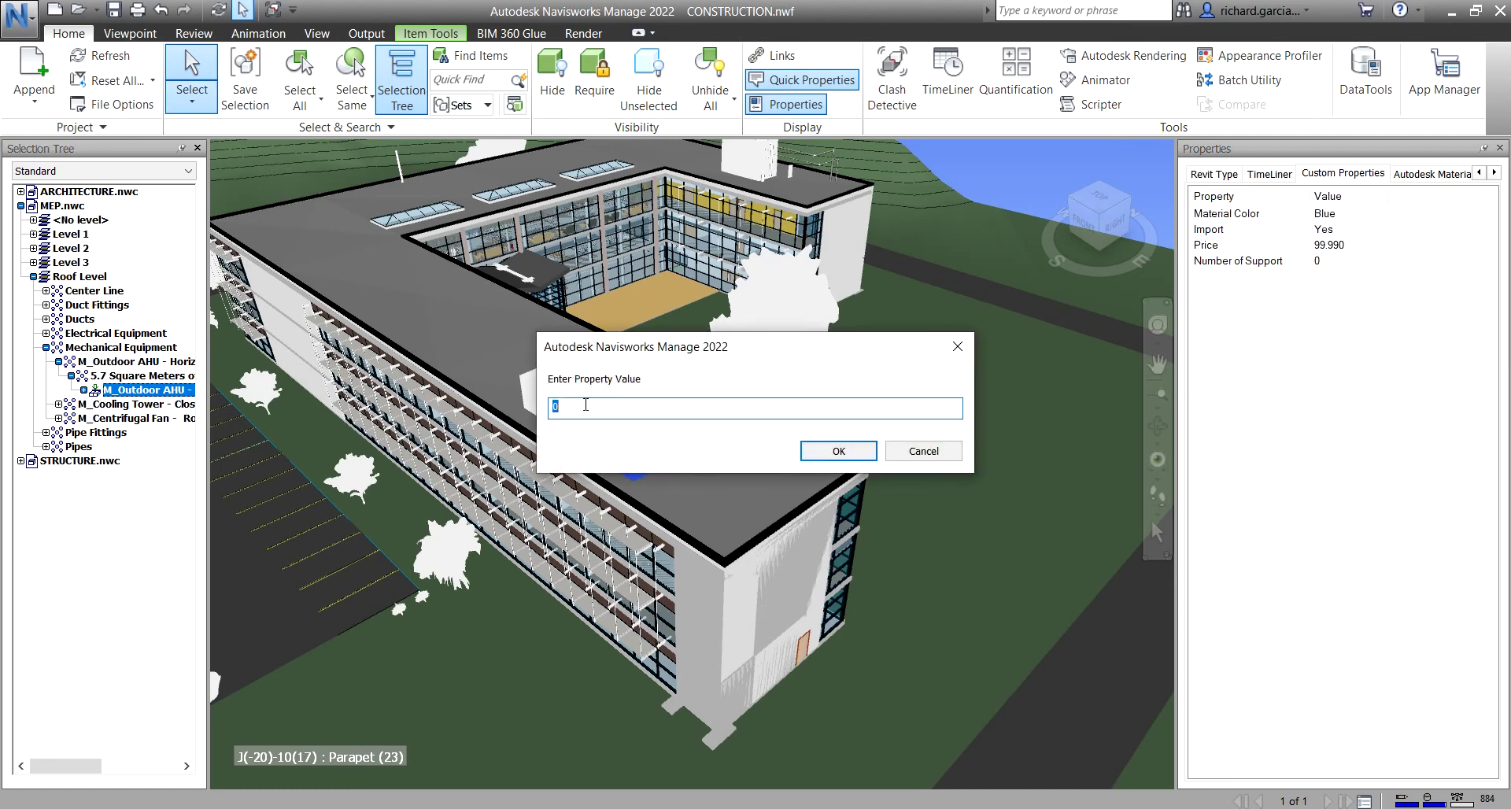
text(4)
click(835, 452)
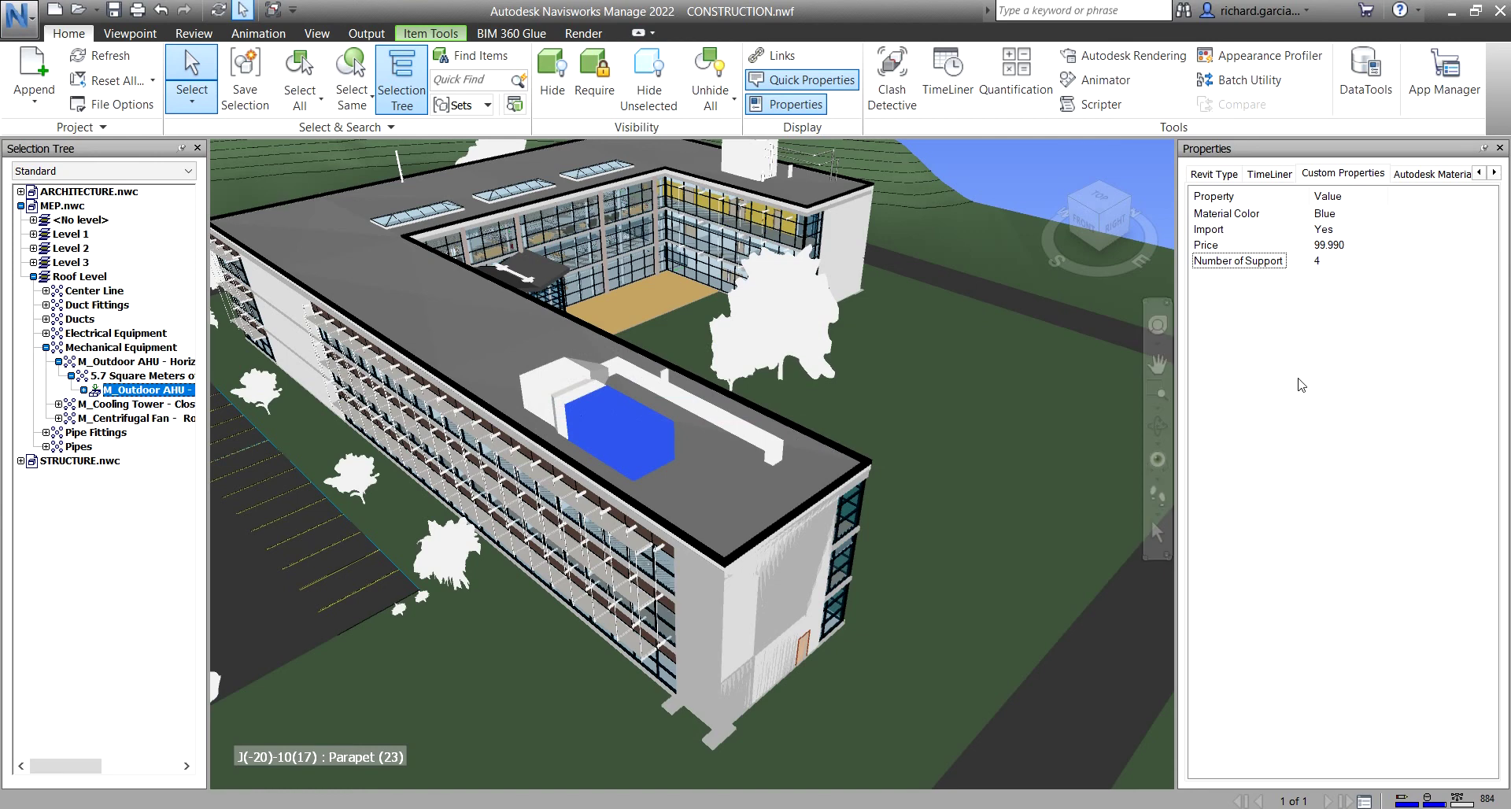
- Reselect the Custom Properties tab and bring up its property options menu again
click(1335, 175)
click(1232, 217)
right_click(1250, 323)
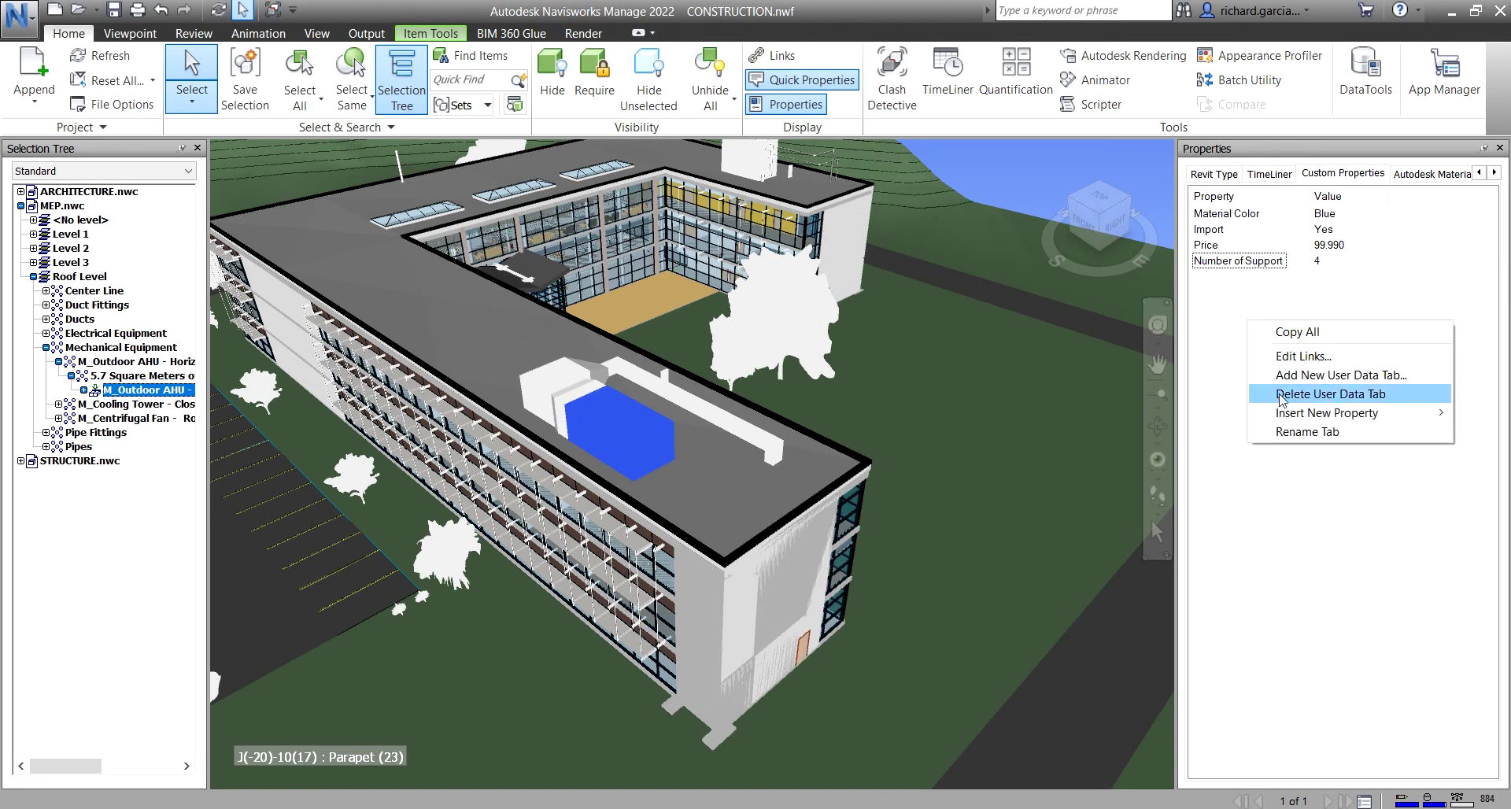
mouse_move(1312, 417)
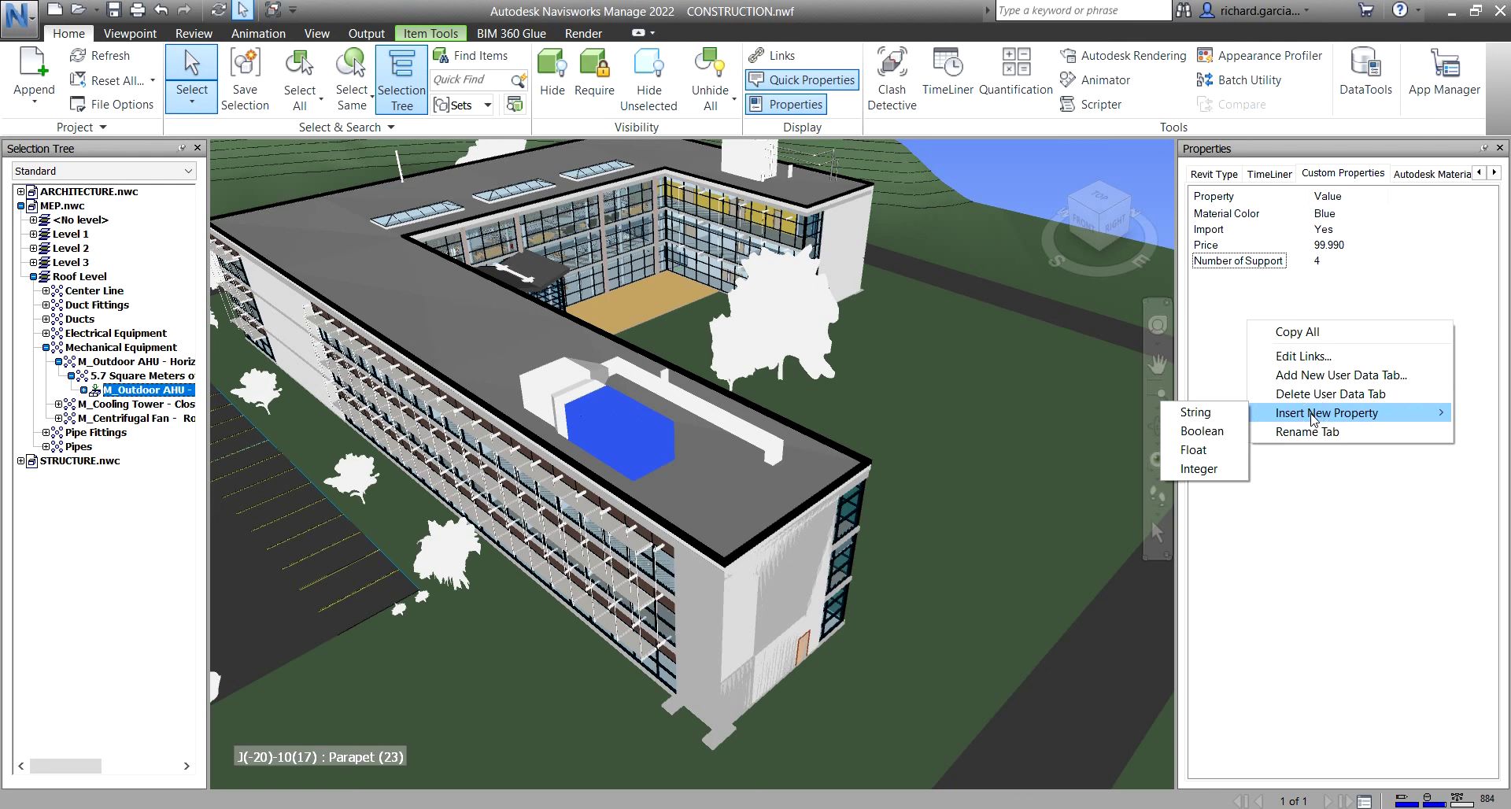